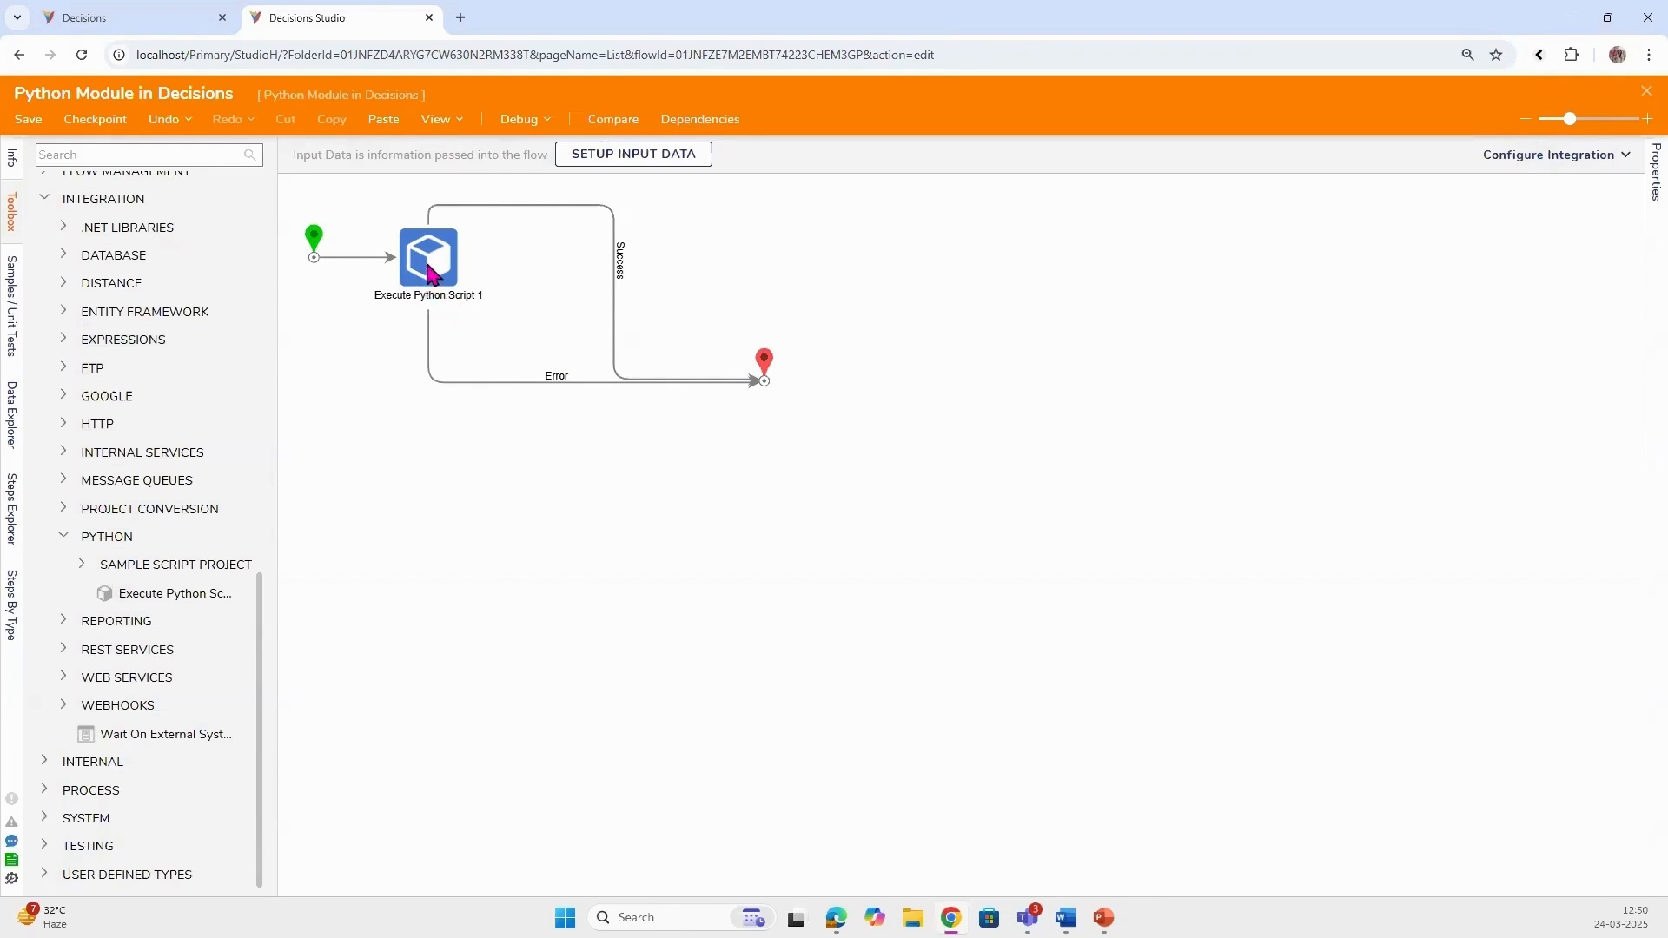
- Find Hello_Name.py in the Downloads folder and load it as the script file of the Execute Python Script 1 step
click(428, 272)
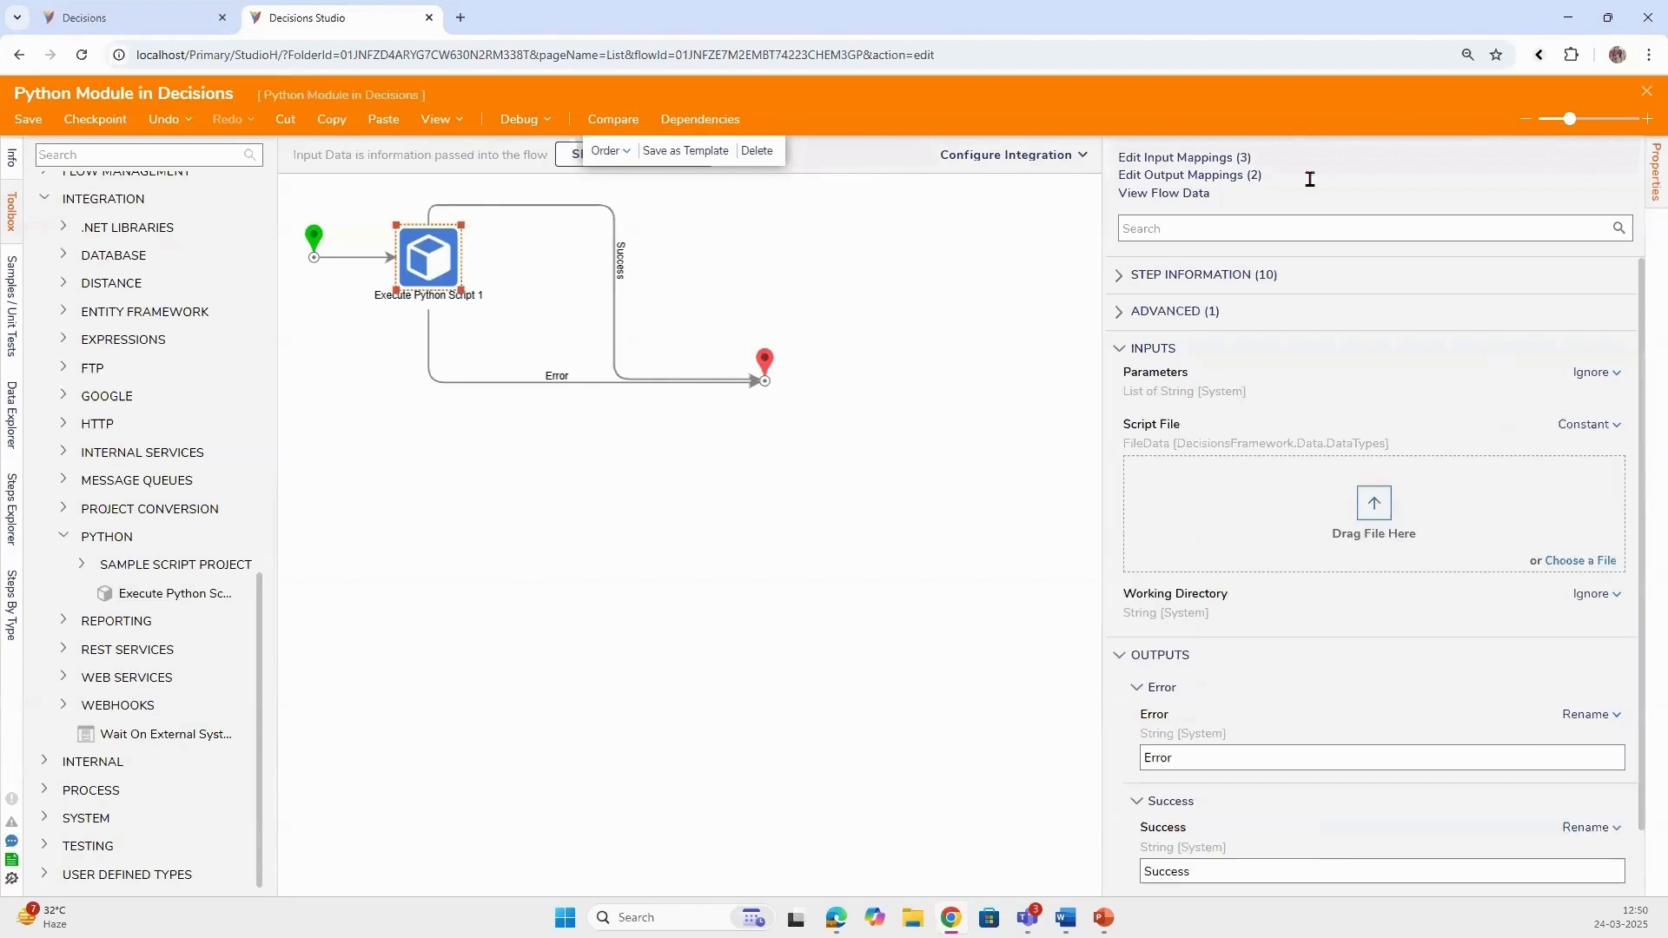
click(1563, 562)
click(752, 50)
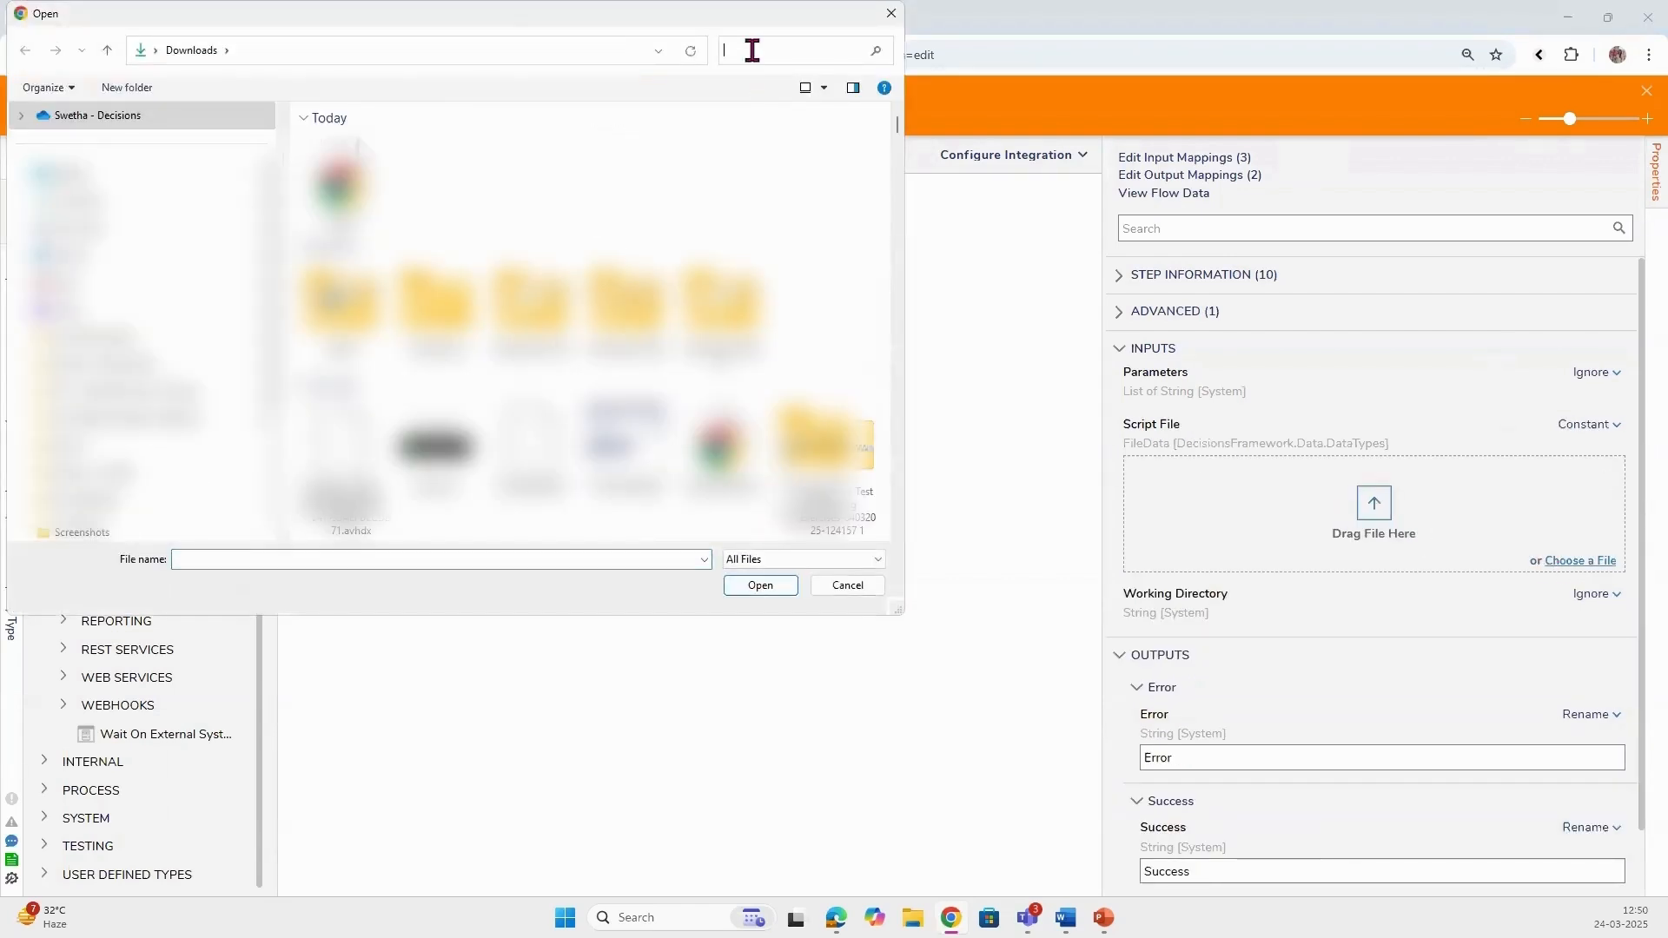
text(Hello Name)
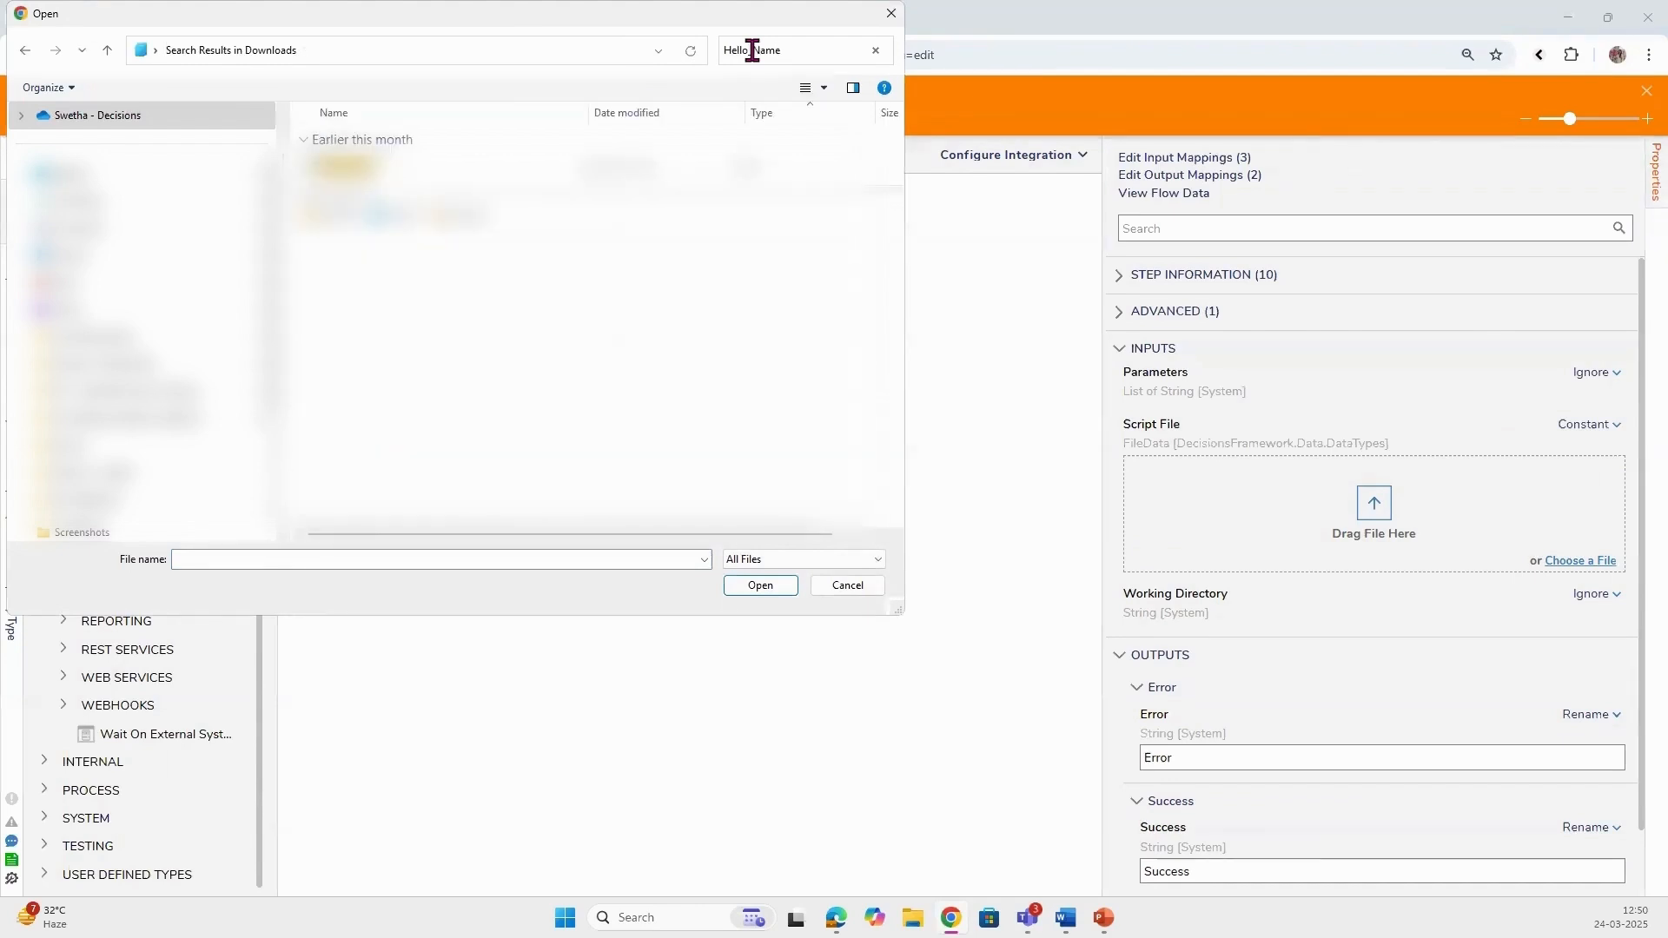
click(346, 165)
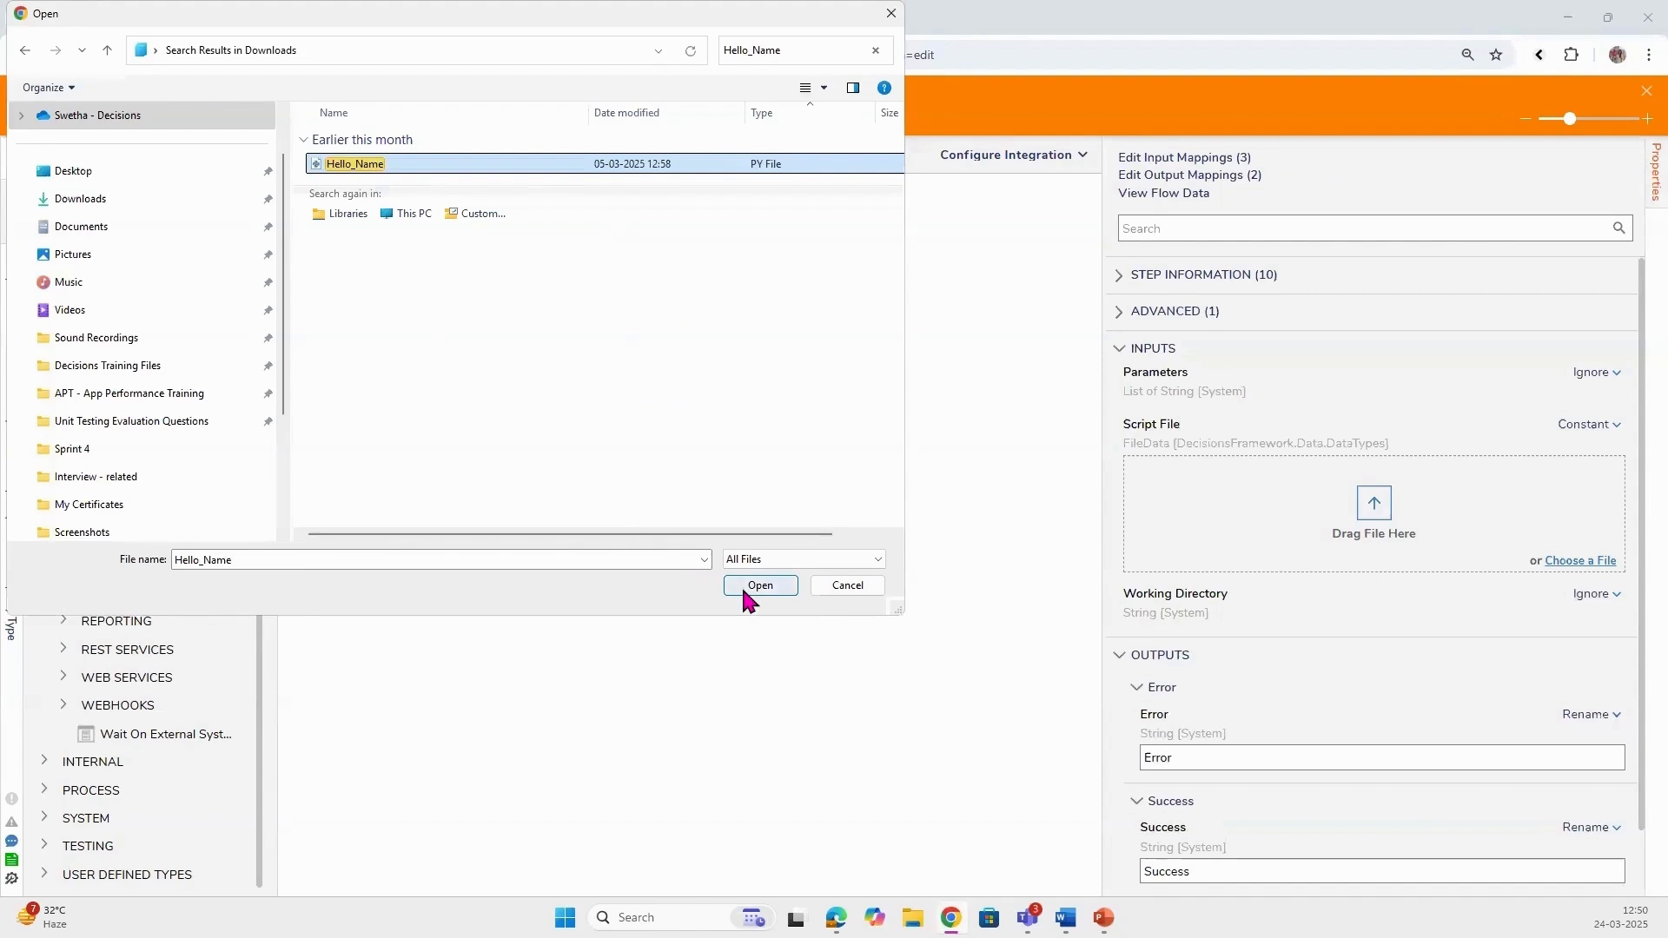
click(753, 586)
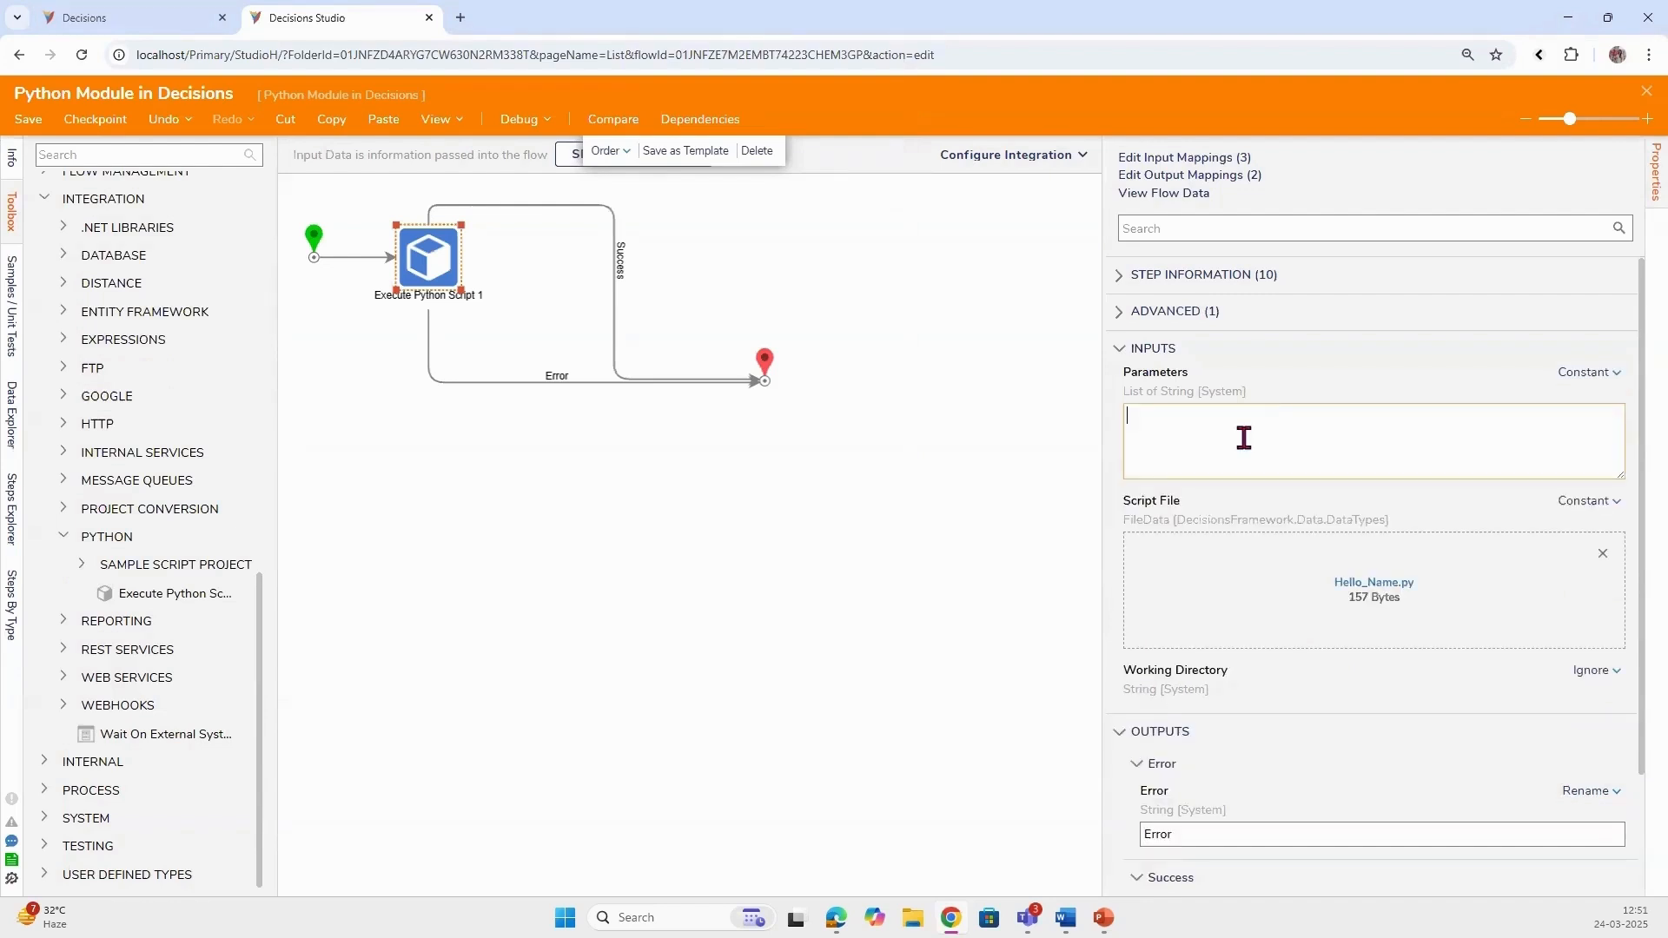
- Enter SG and Decisions on separate lines as the script's constant parameters, and run the flow in the debugger
text(SG )
text(Decisions)
click(525, 124)
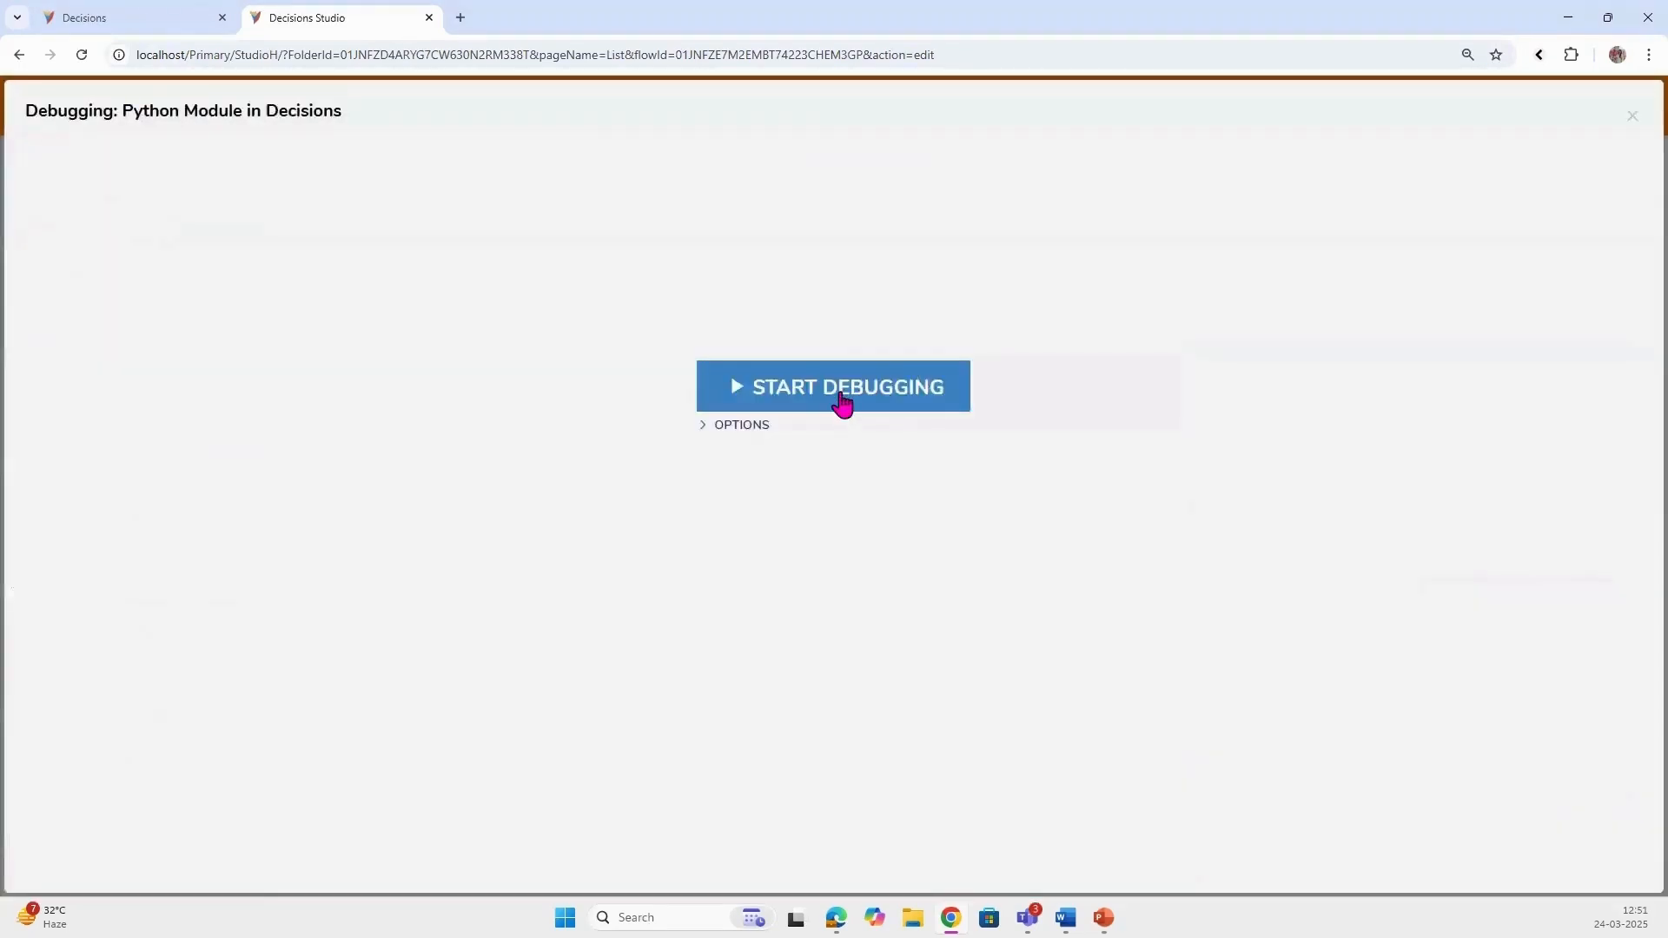
click(841, 402)
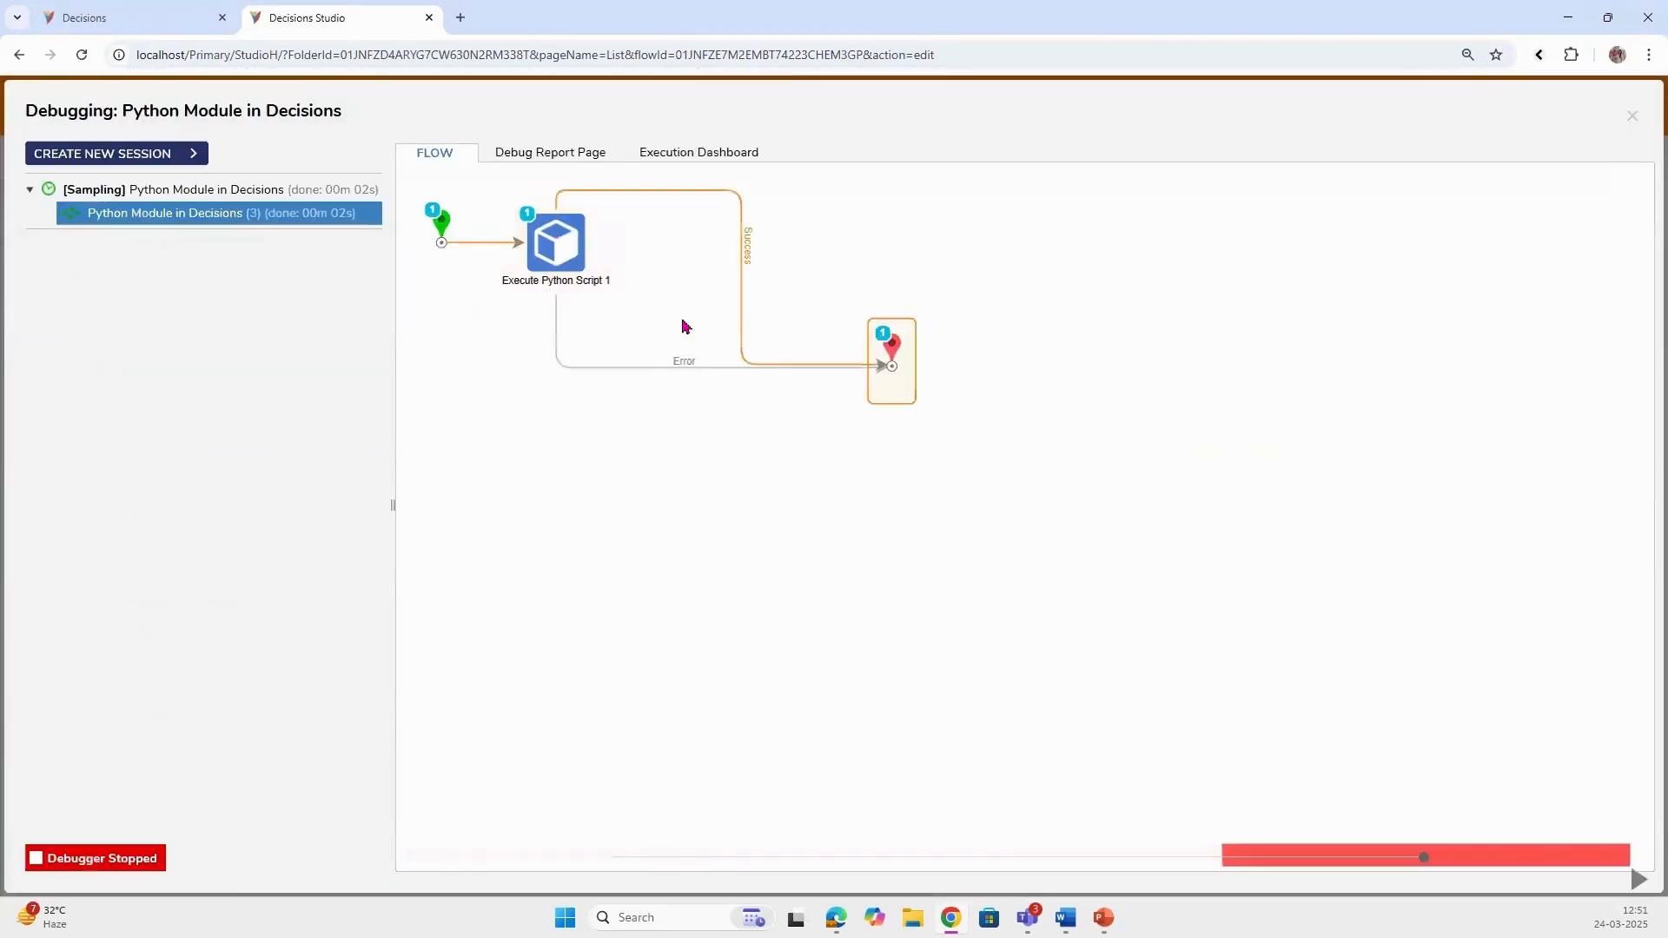
- View the output data of the Execute Python Script 1 step's first execution
click(569, 261)
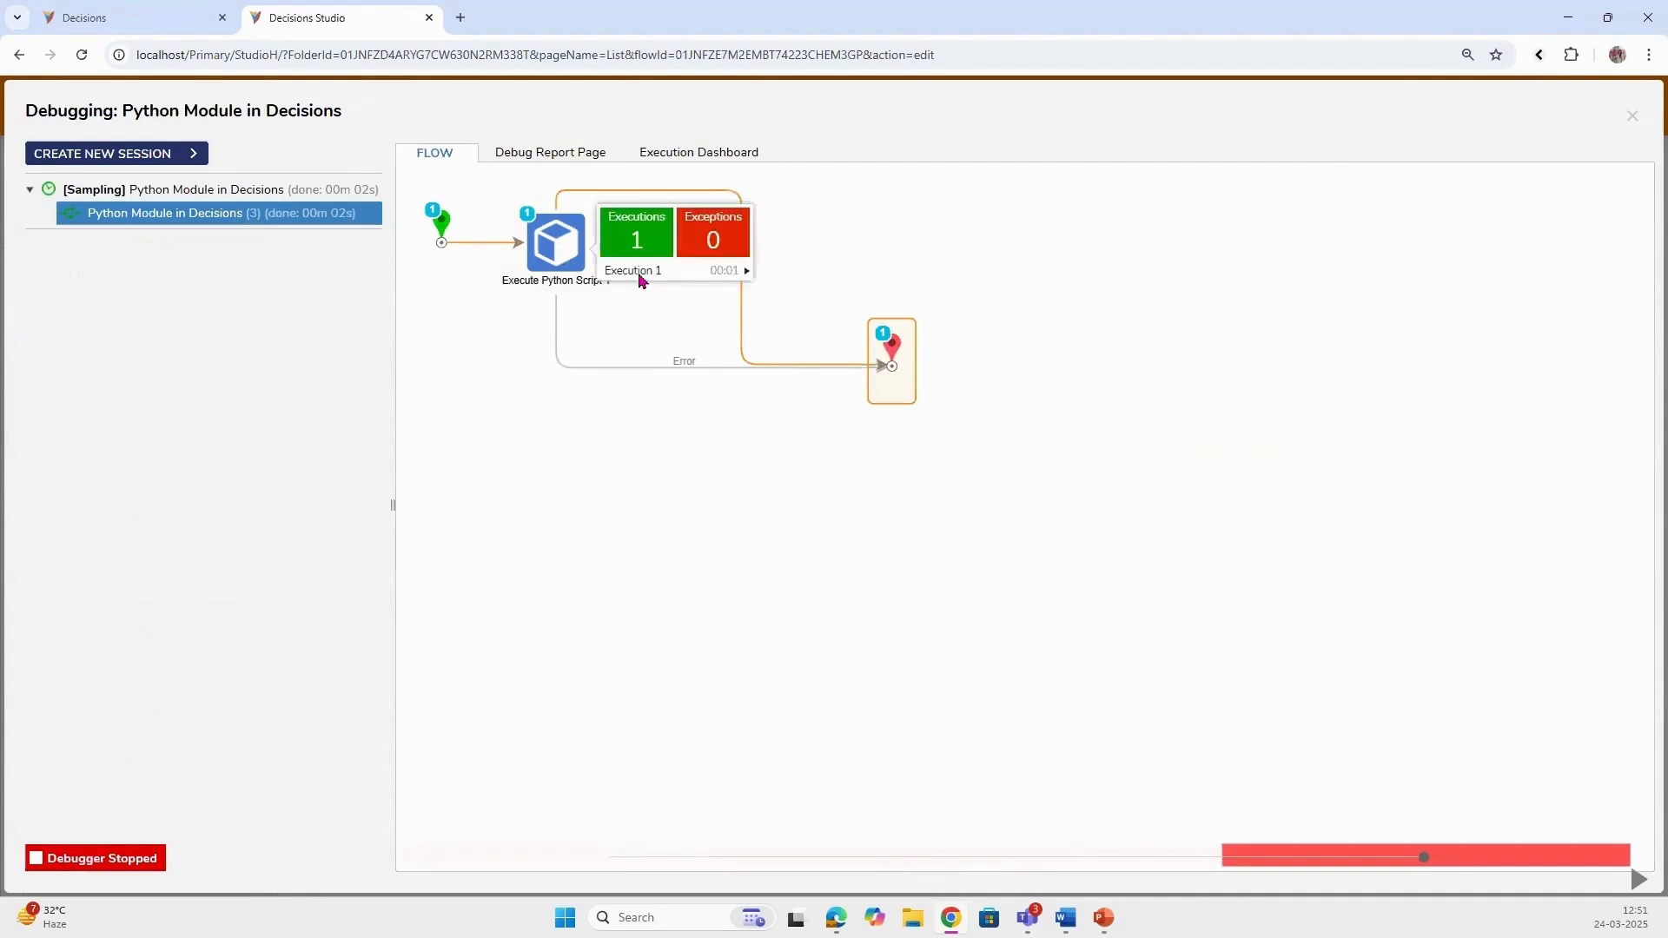
click(699, 271)
click(860, 302)
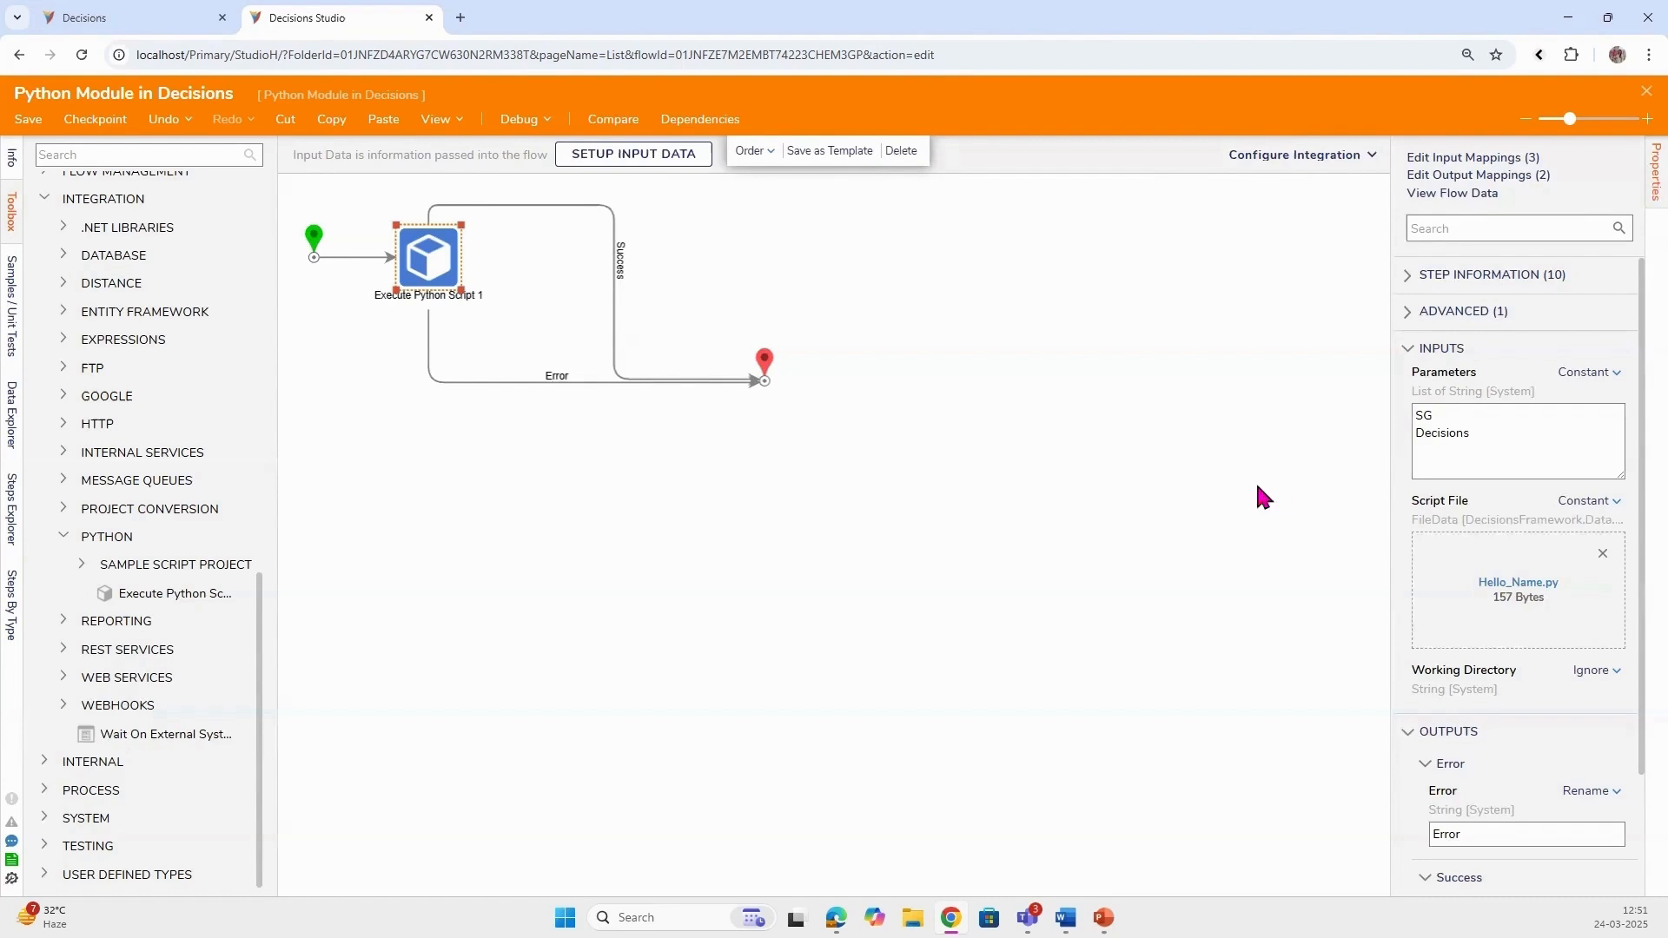
- Add GOC as a third parameter of the Python script step and debug the flow again
drag(1392, 483, 1172, 483)
click(1286, 436)
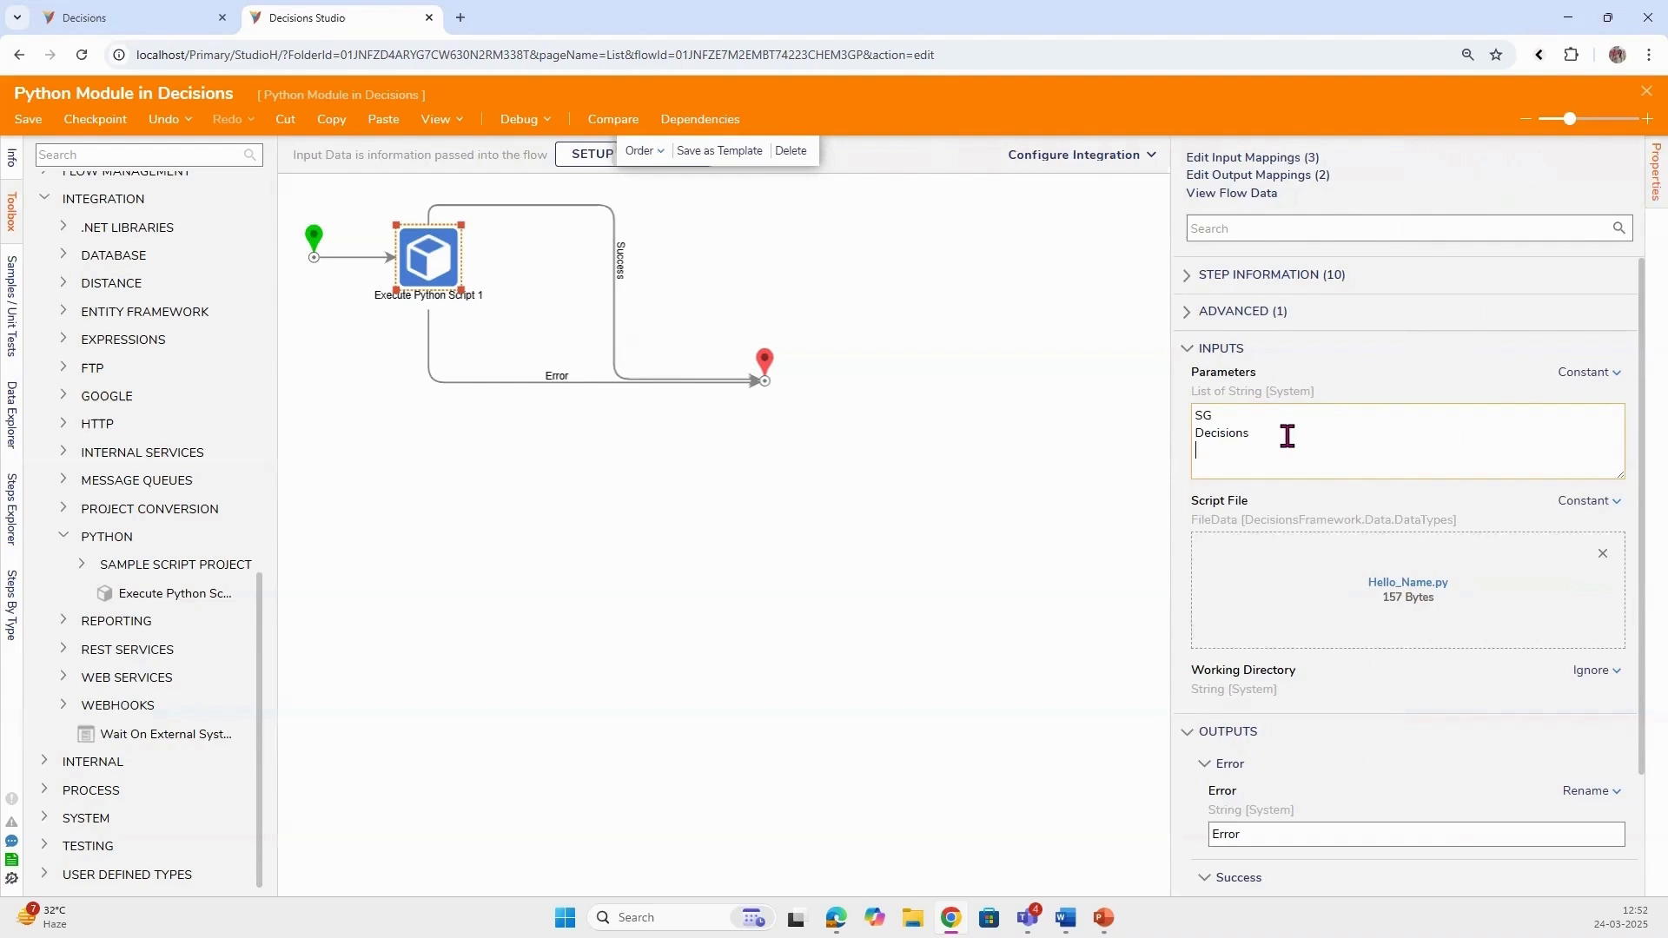
text(ADC)
click(519, 121)
click(762, 370)
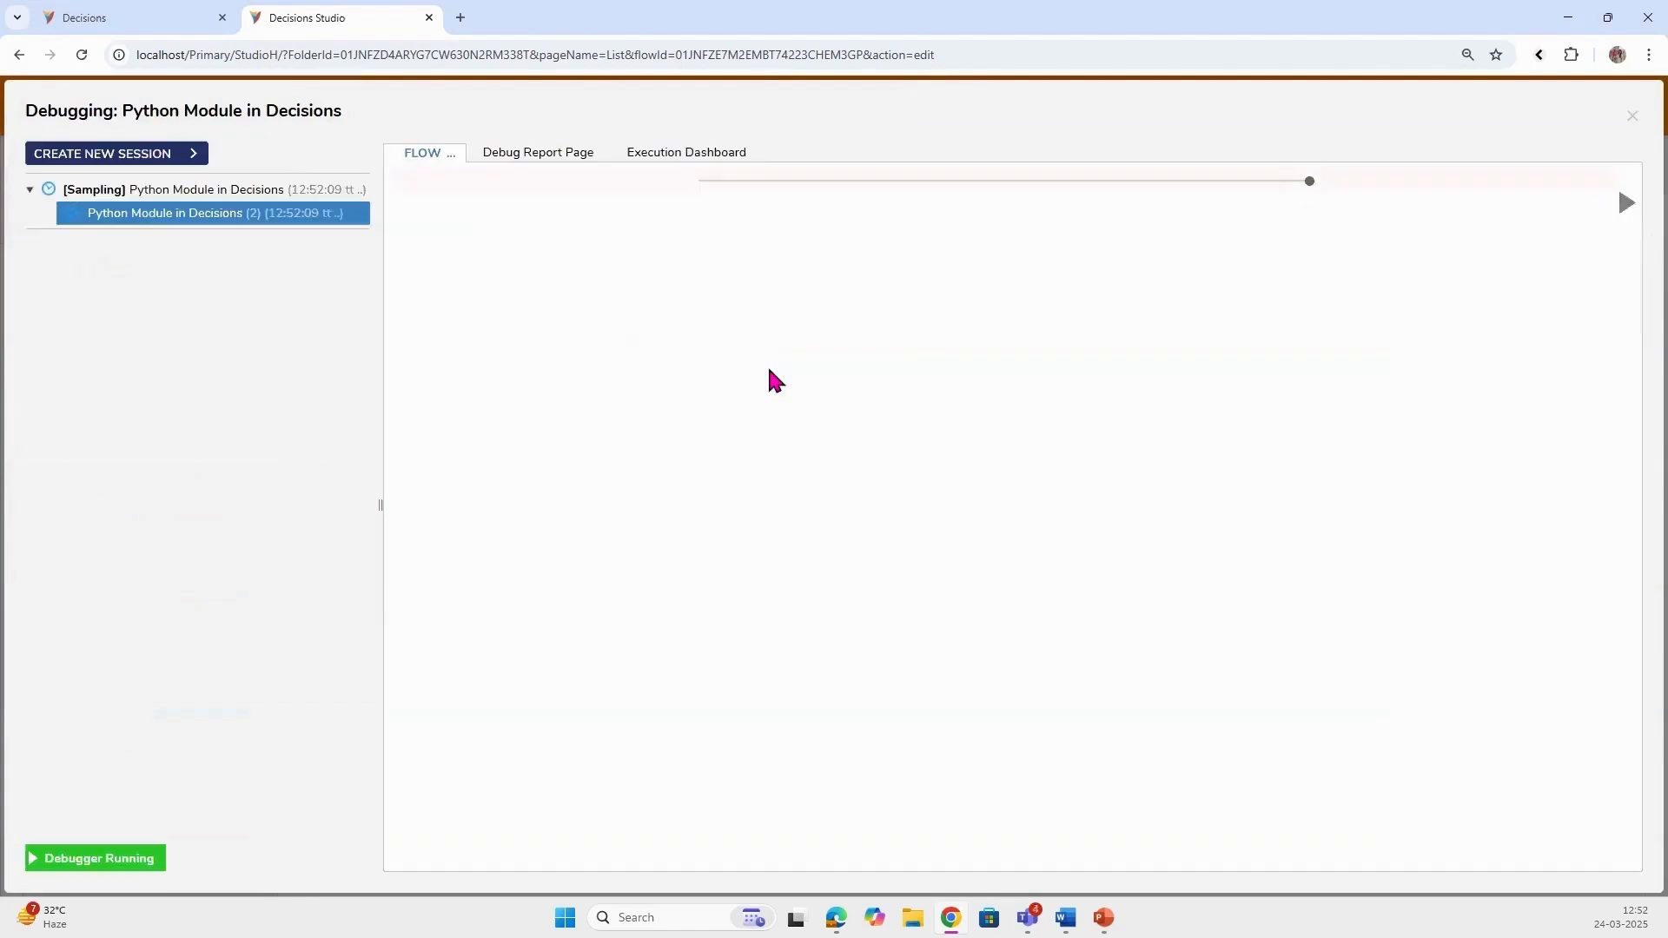
- Check the output data of the Python step's execution with three parameters, and close it
mouse_move(625, 279)
click(741, 269)
click(788, 300)
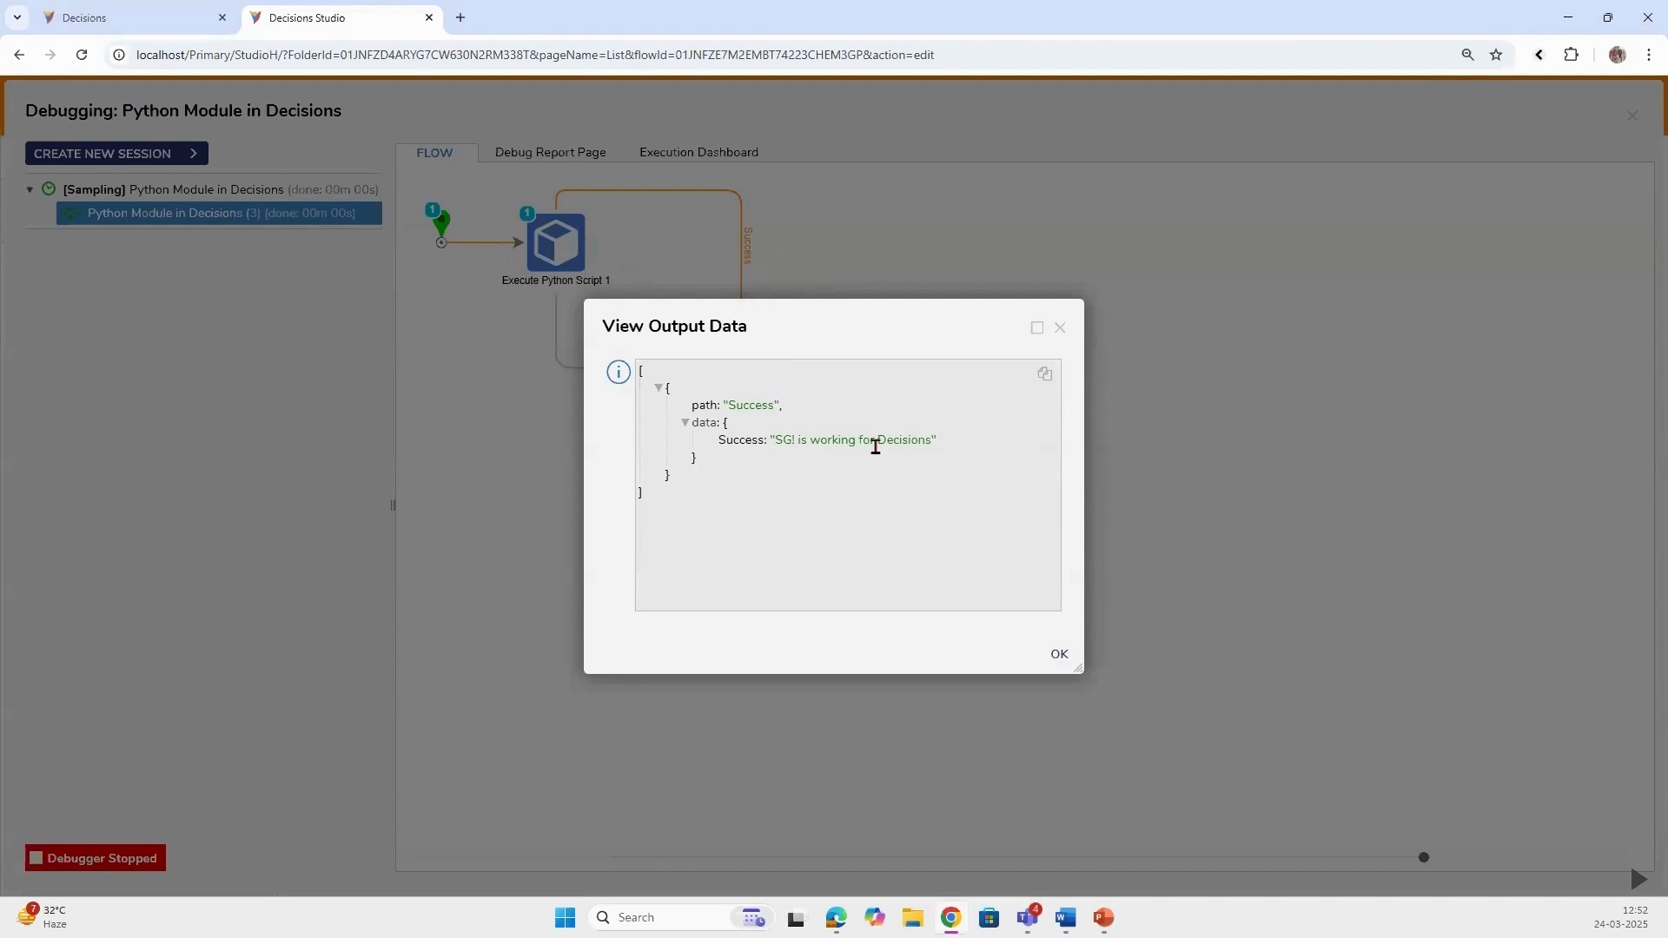
click(1060, 657)
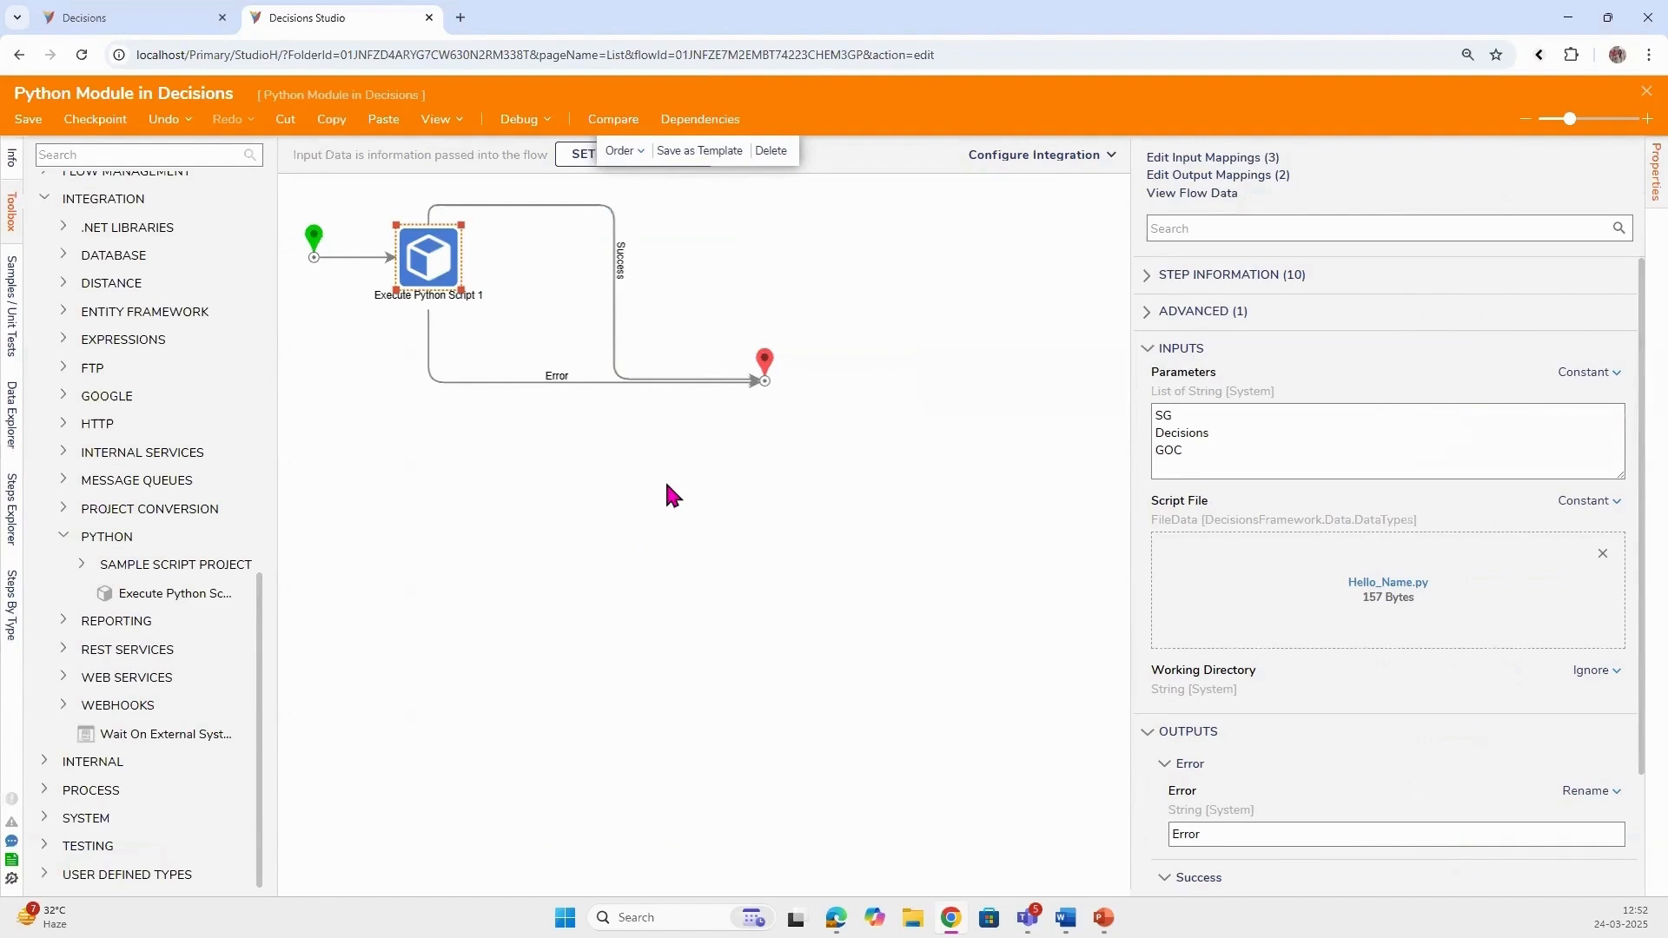
- Remove the Decisions and GOC parameters, debug the flow with only SG, and open the Python step's execution details
drag(1195, 425, 1214, 454)
key(BackSpace)
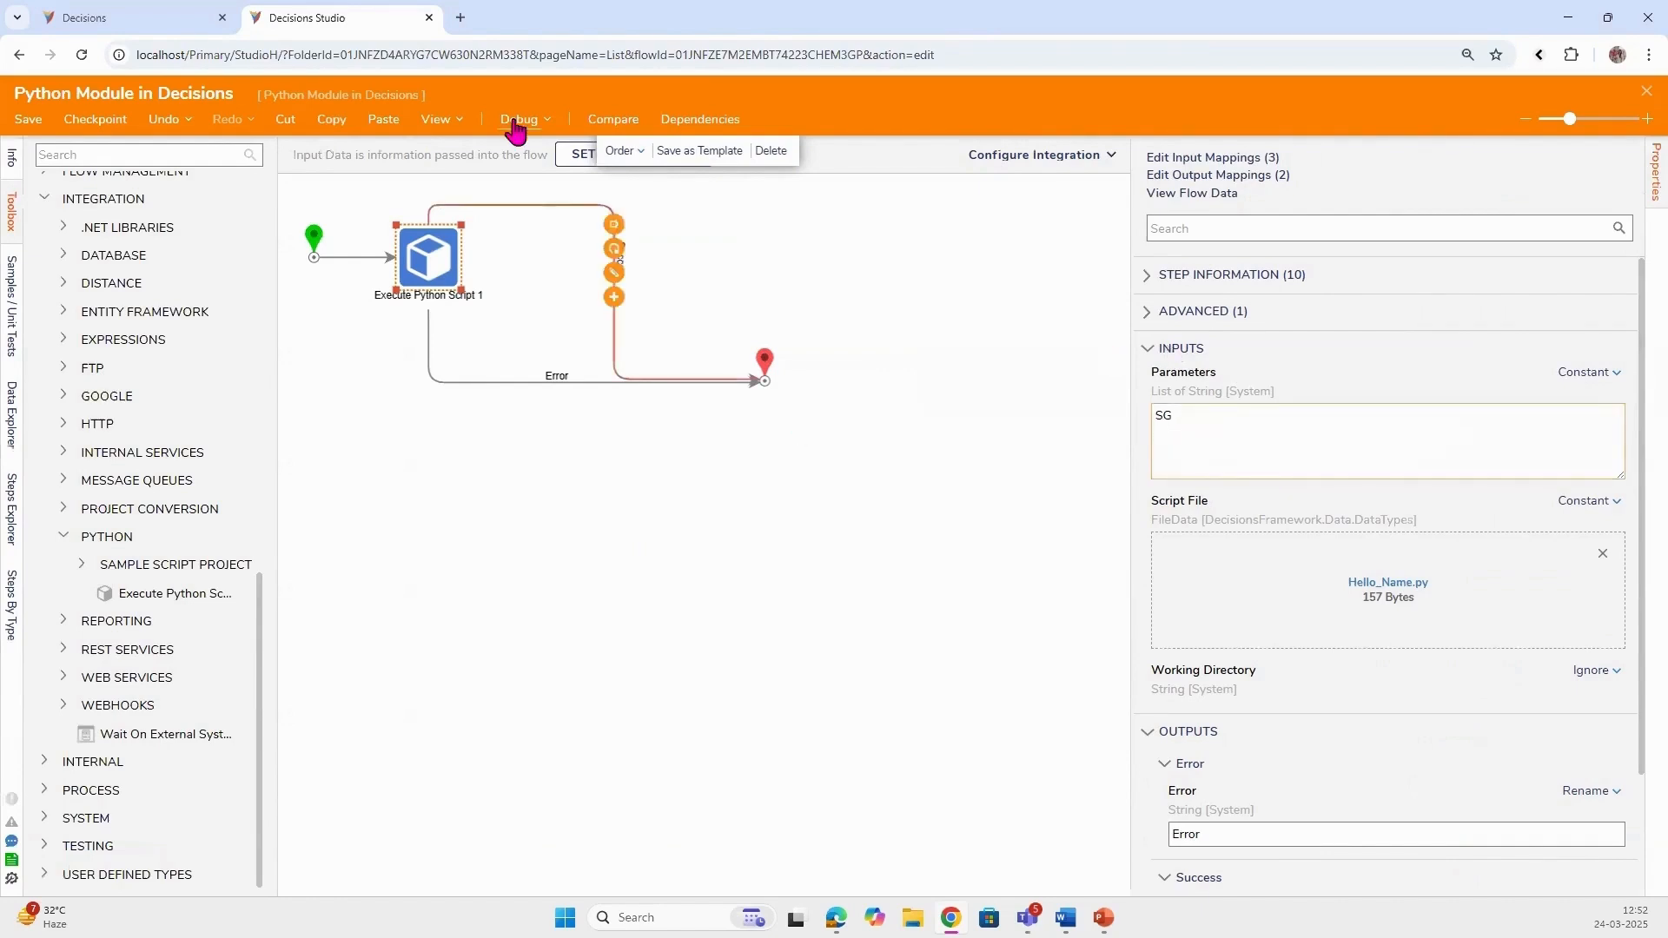
click(519, 119)
click(728, 389)
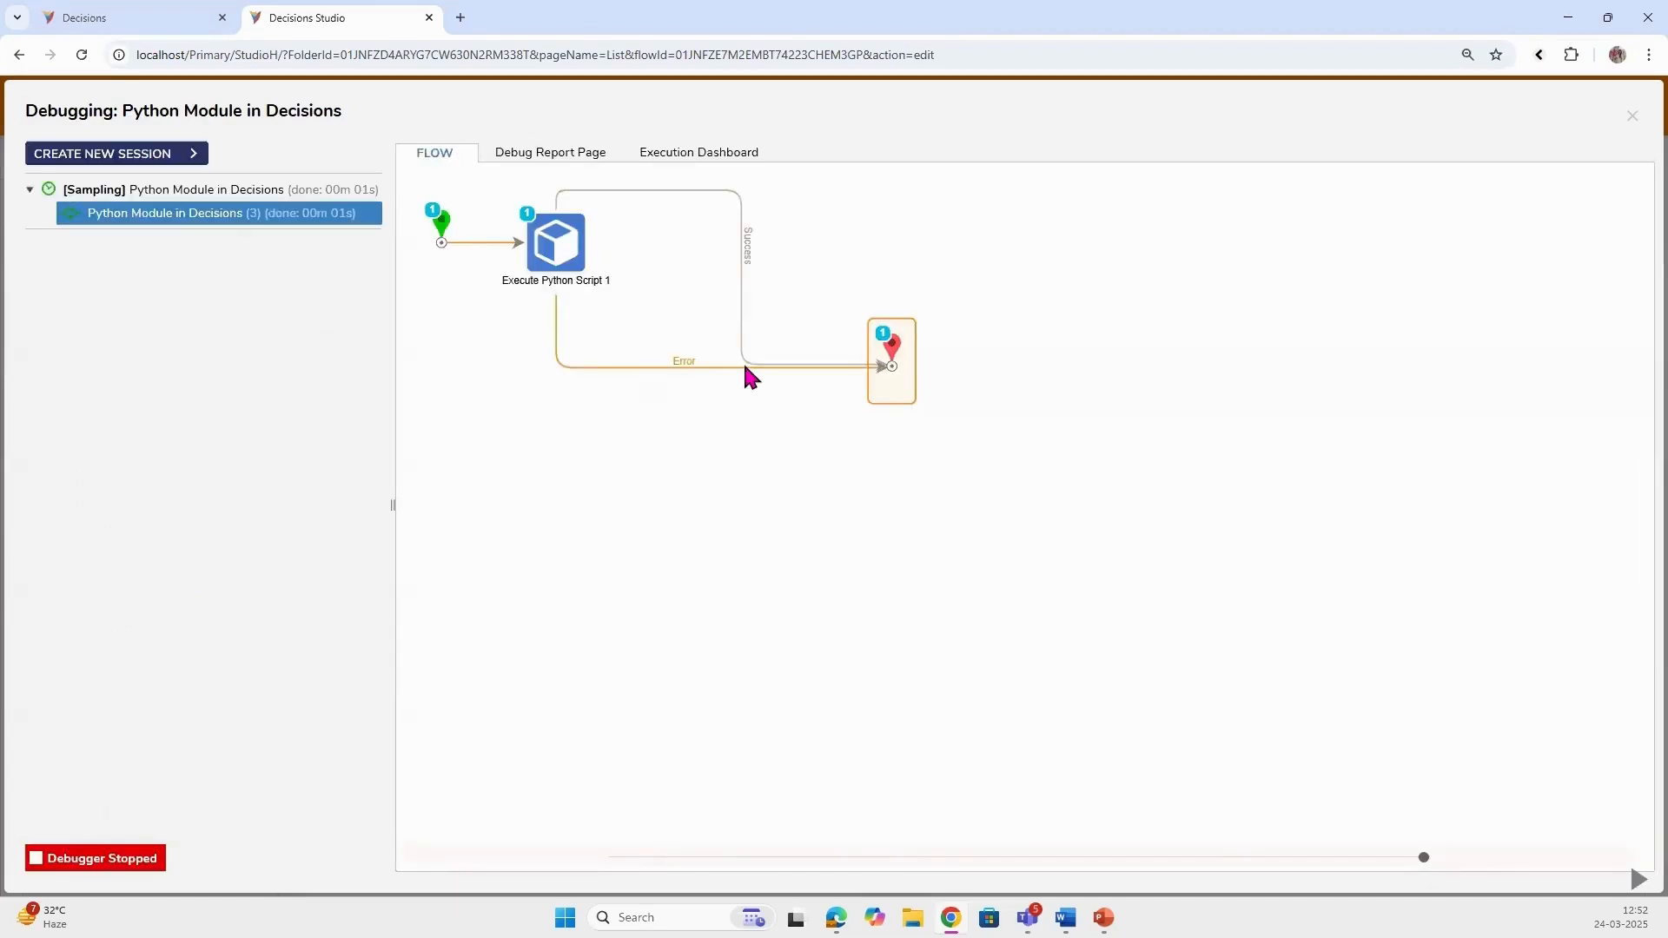
click(580, 289)
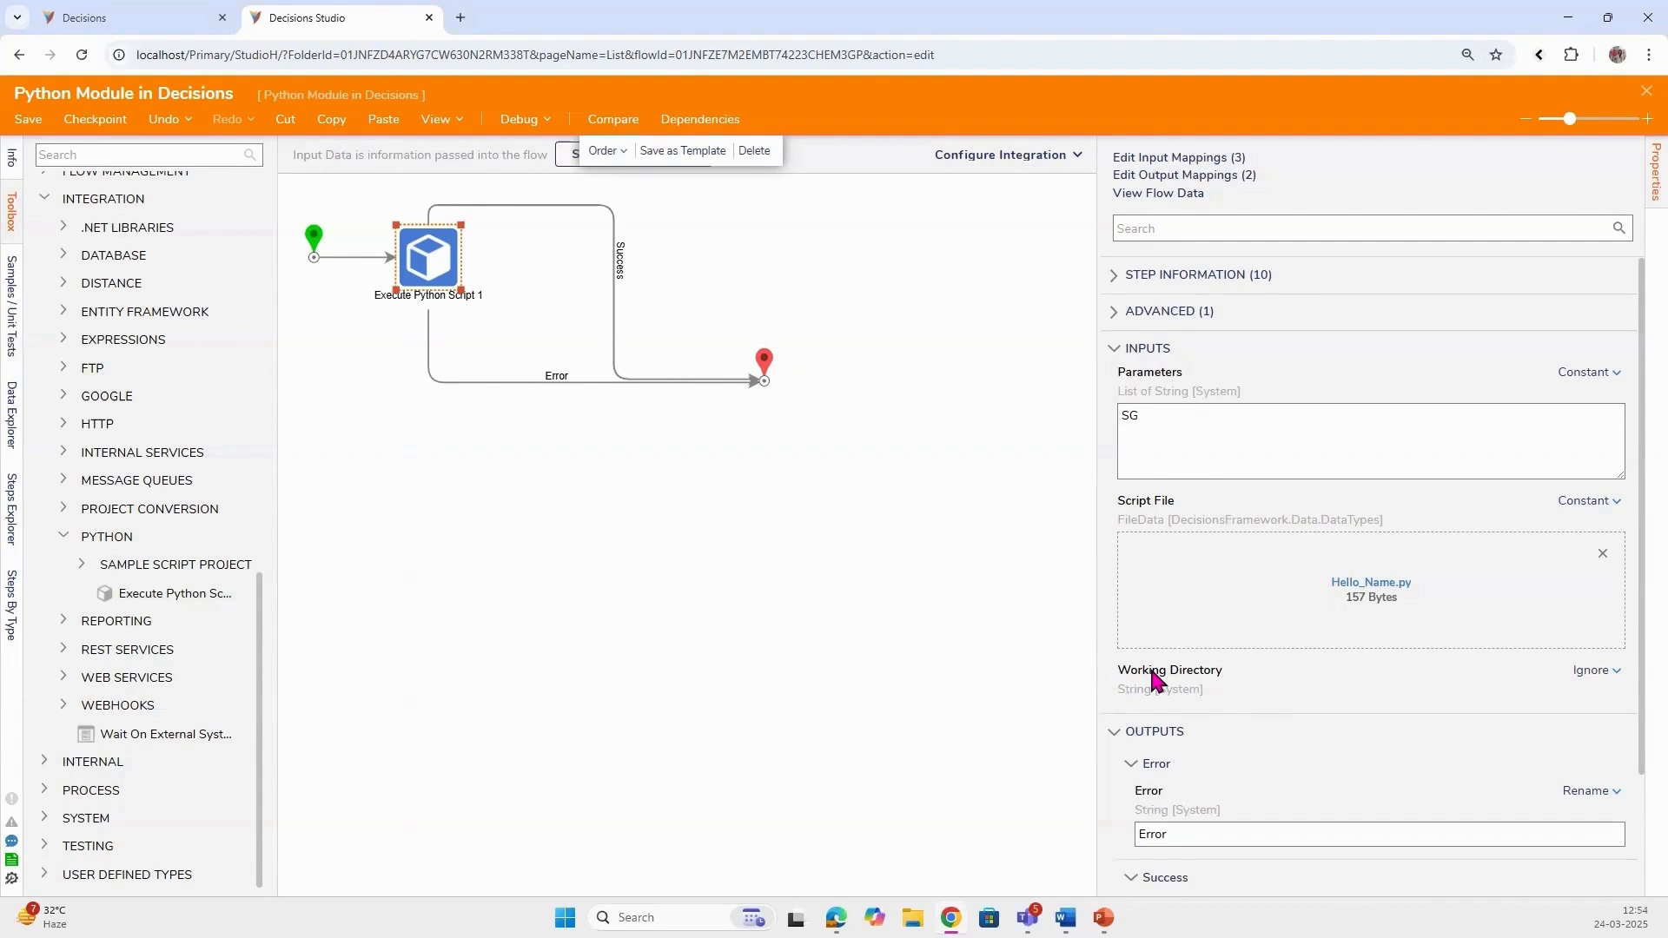
- Switch to File Explorer and open the Demonstration folder on the C: drive
click(912, 917)
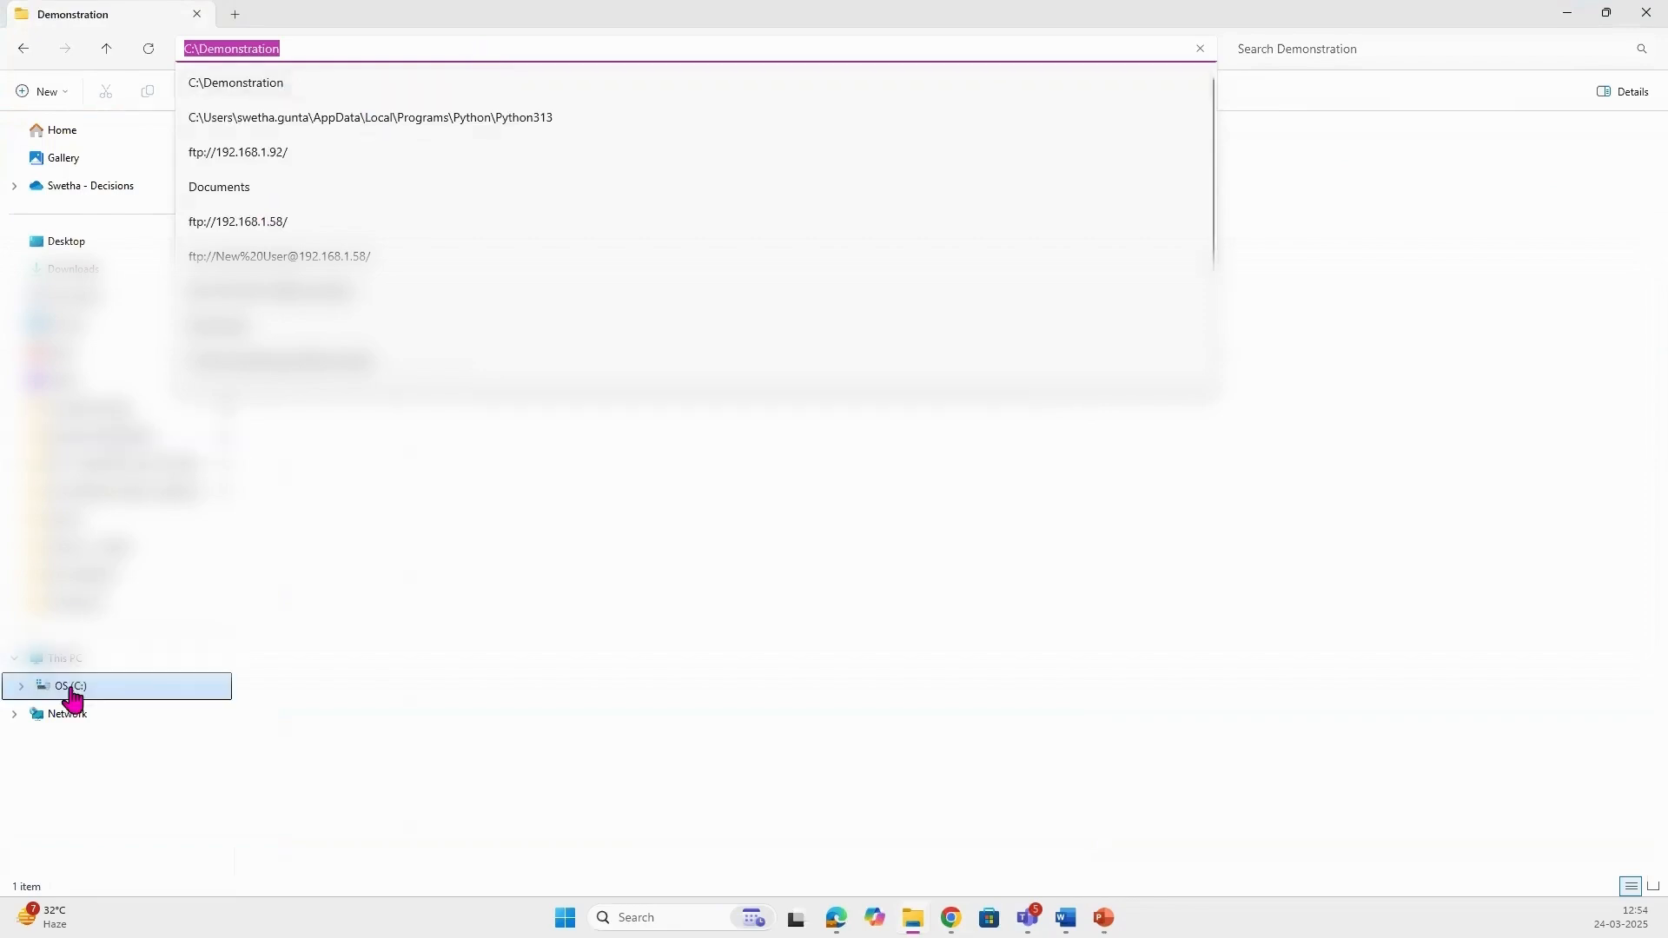
click(302, 201)
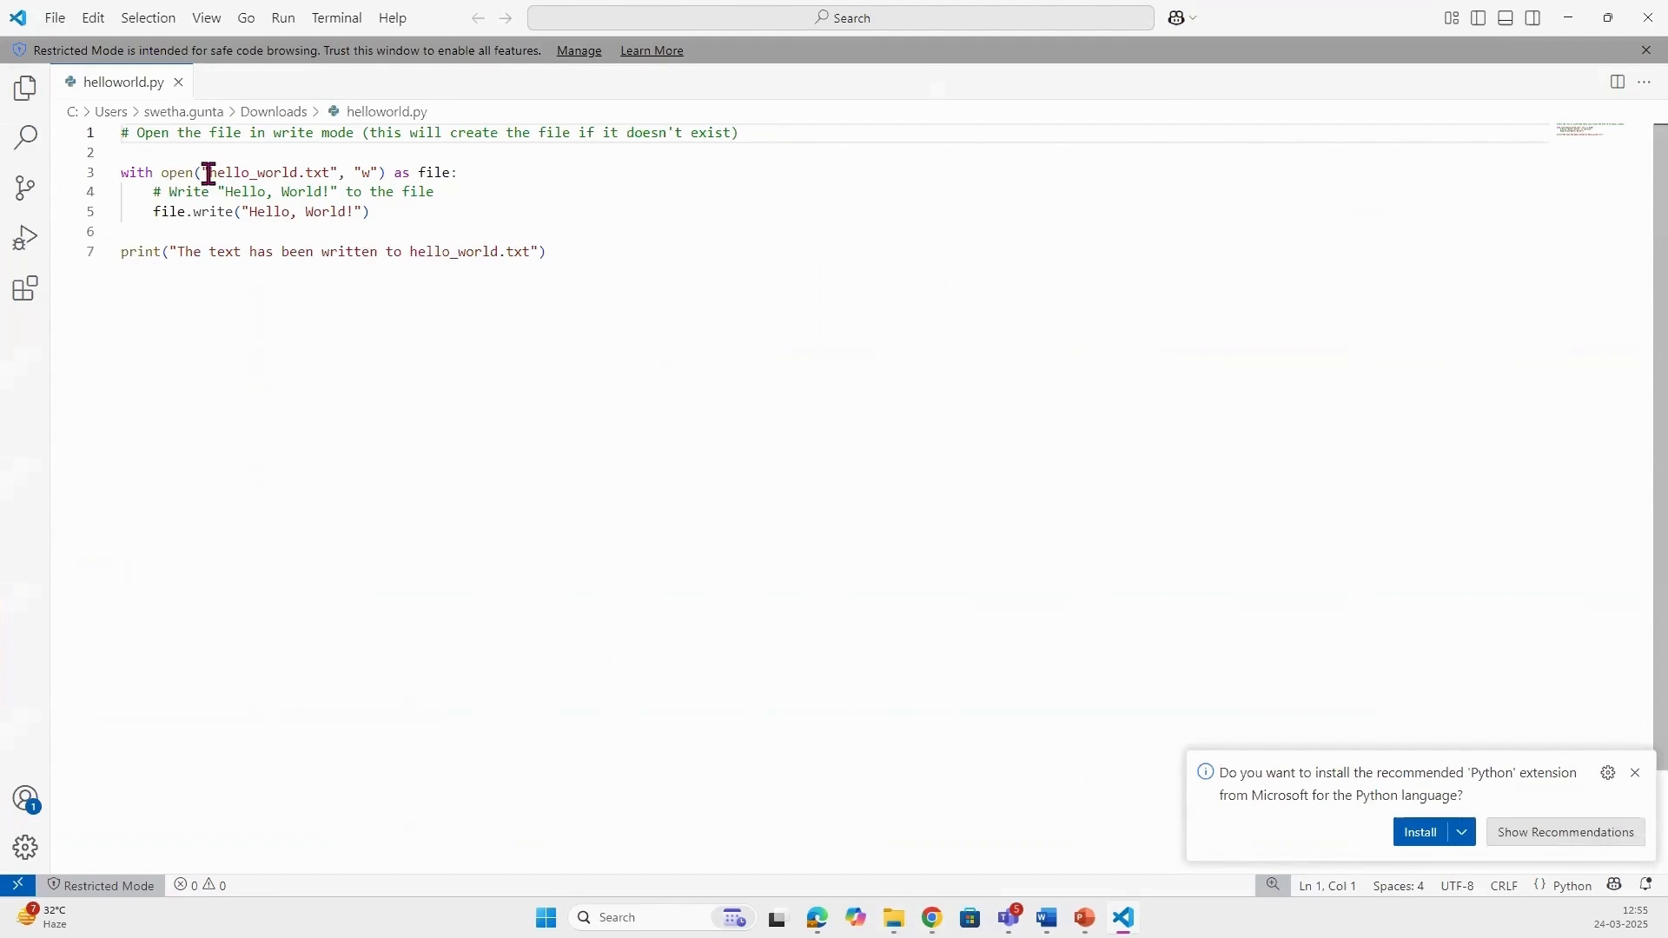
- Examine the output file name, write mode and written text in the helloworld.py code
drag(209, 172, 330, 172)
click(365, 172)
double_click(365, 172)
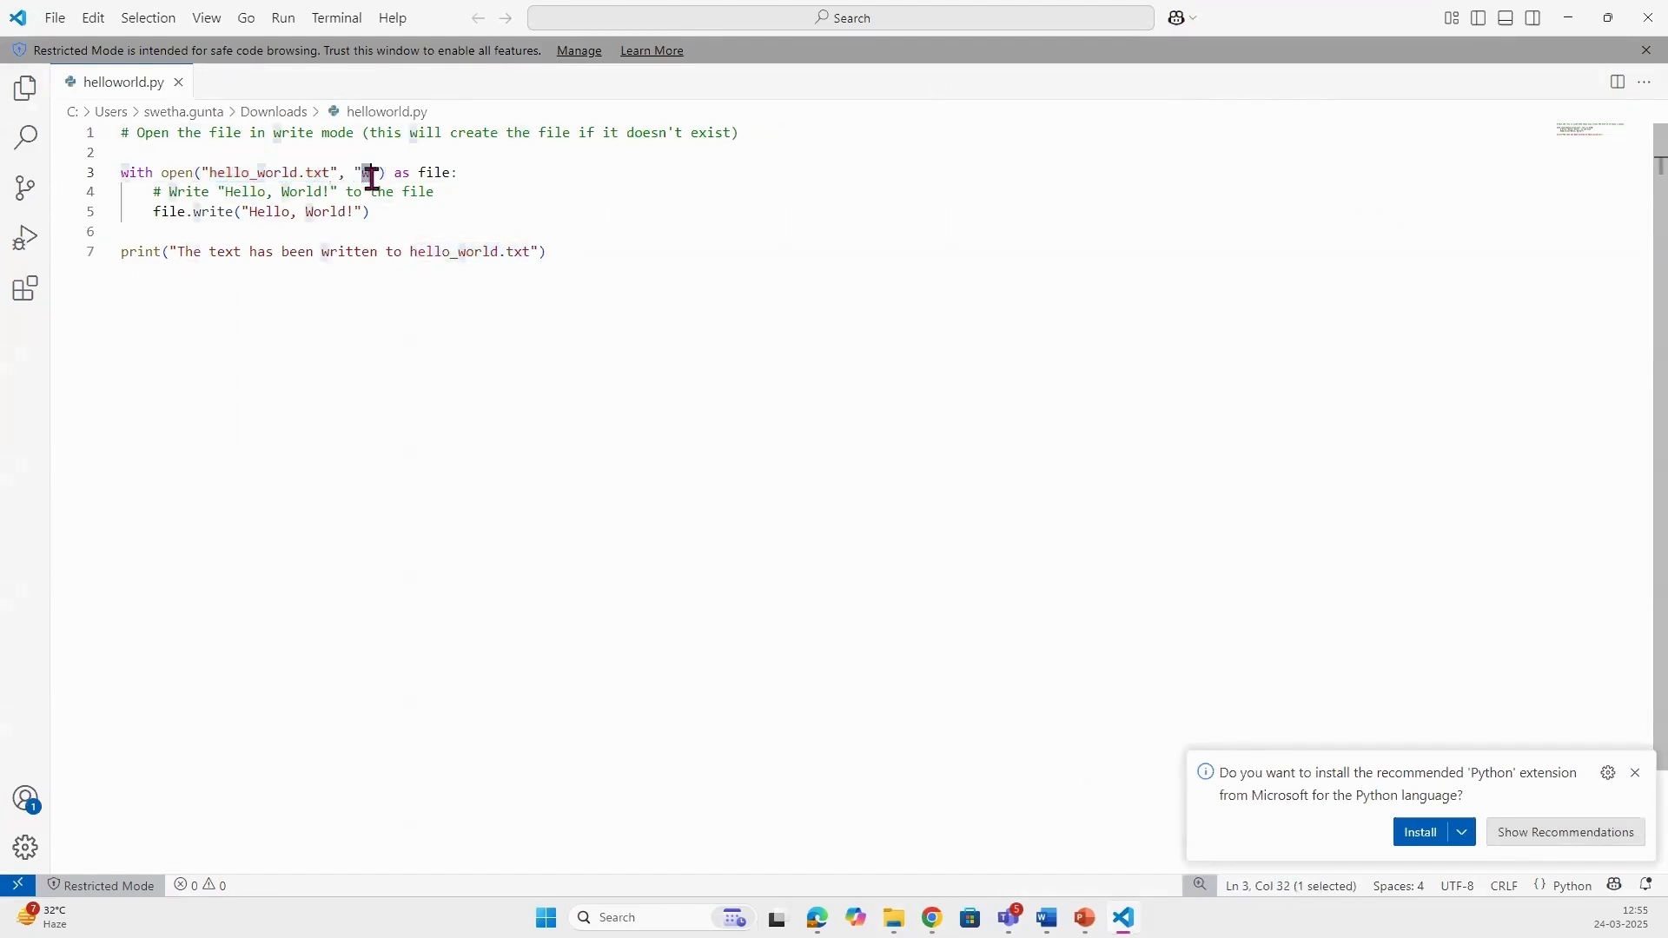
drag(239, 211, 365, 212)
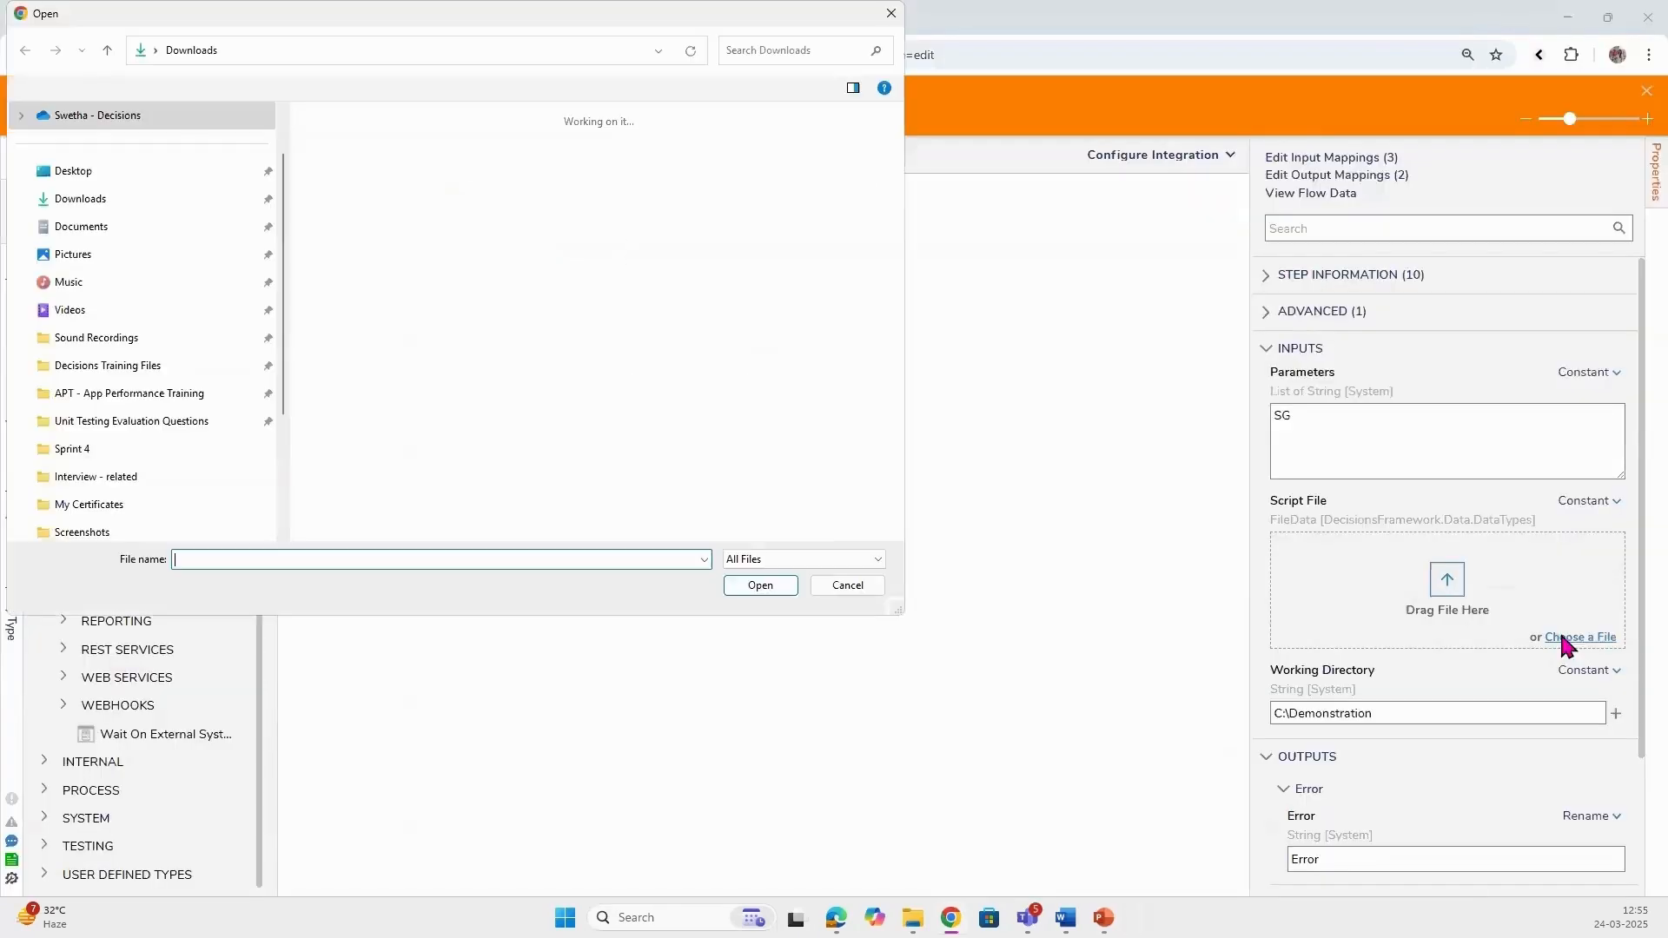
- Load helloworld.py as the Python step's script file and run the flow in the debugger beside the Demonstration folder
click(362, 167)
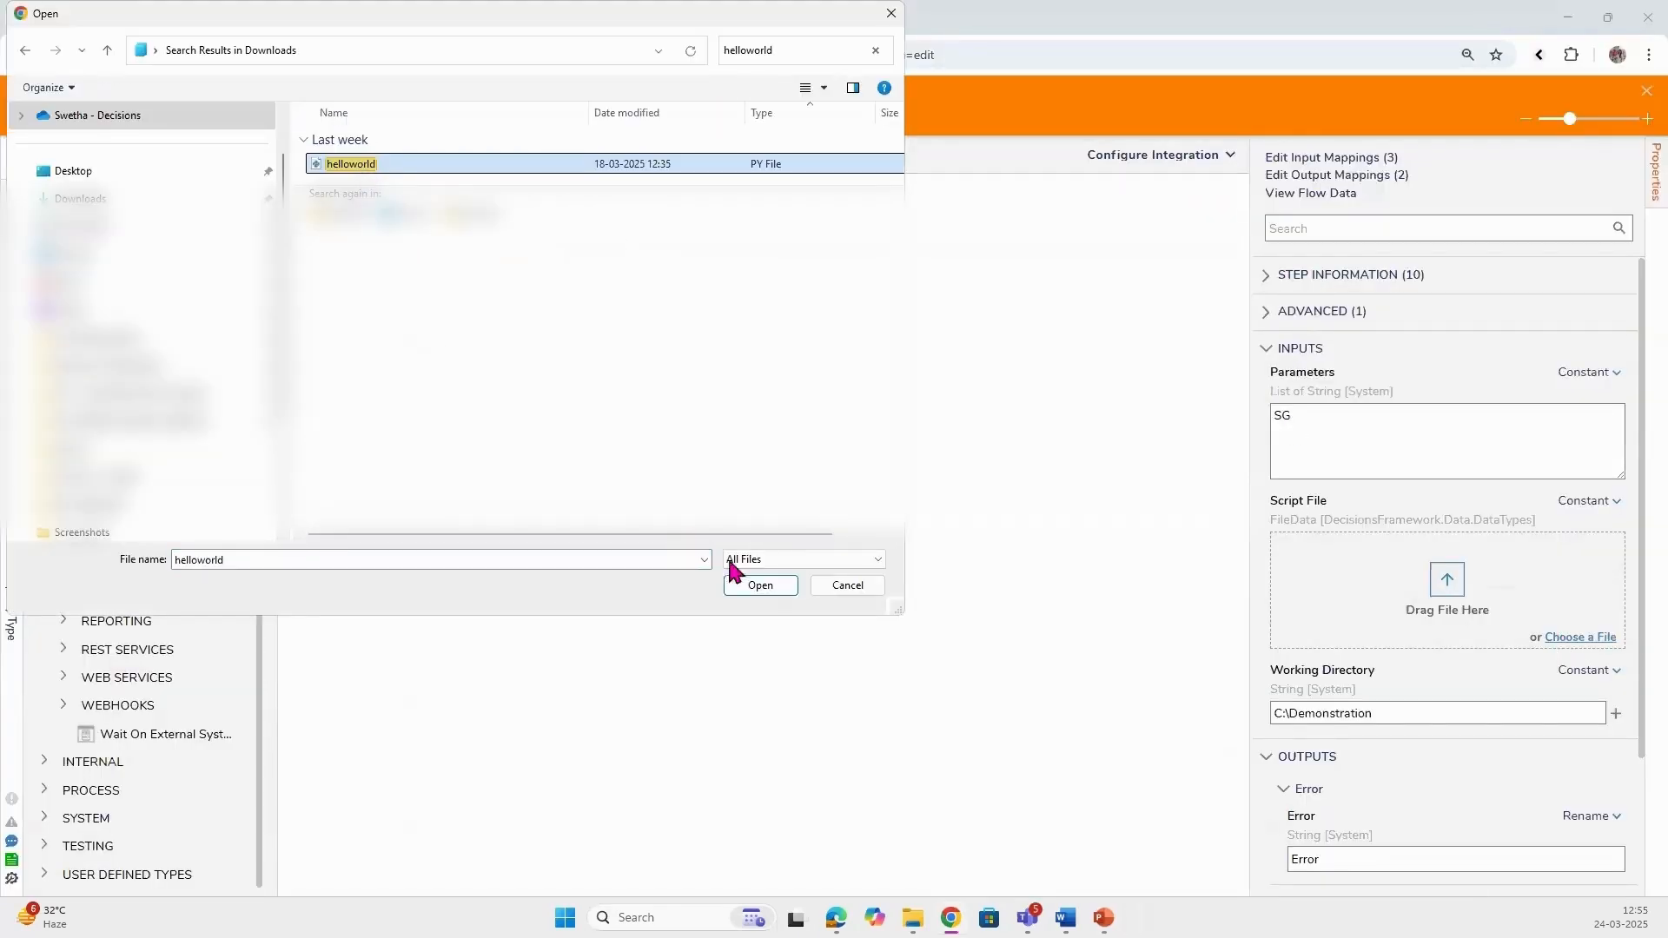
click(765, 587)
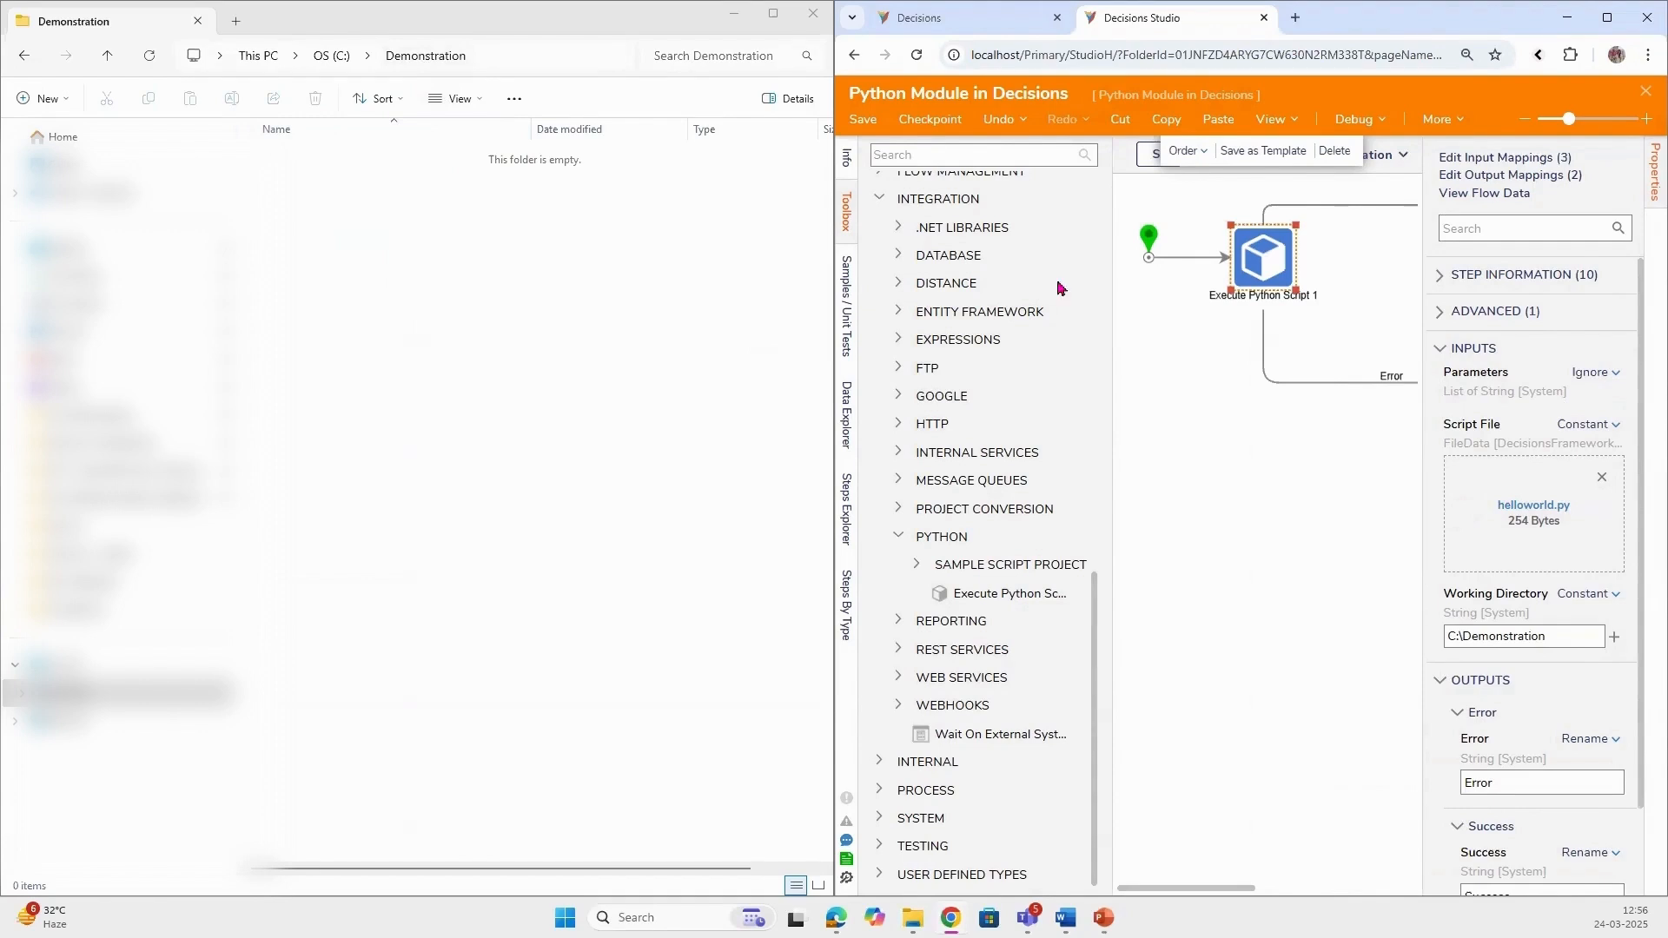
click(1348, 119)
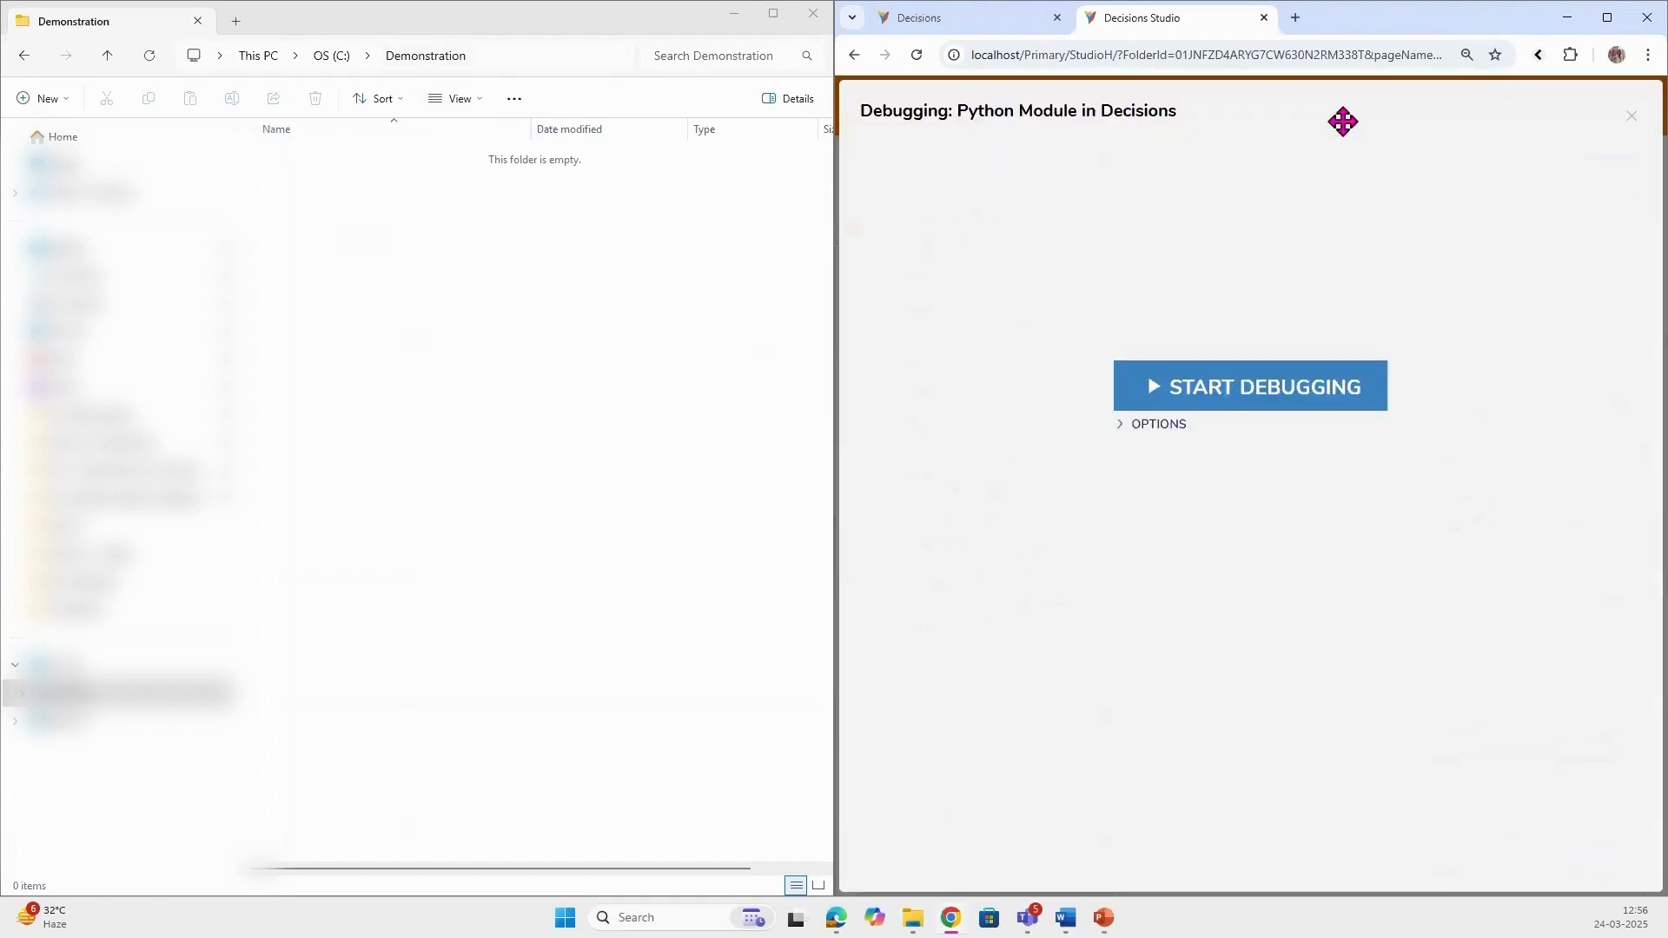
click(1148, 395)
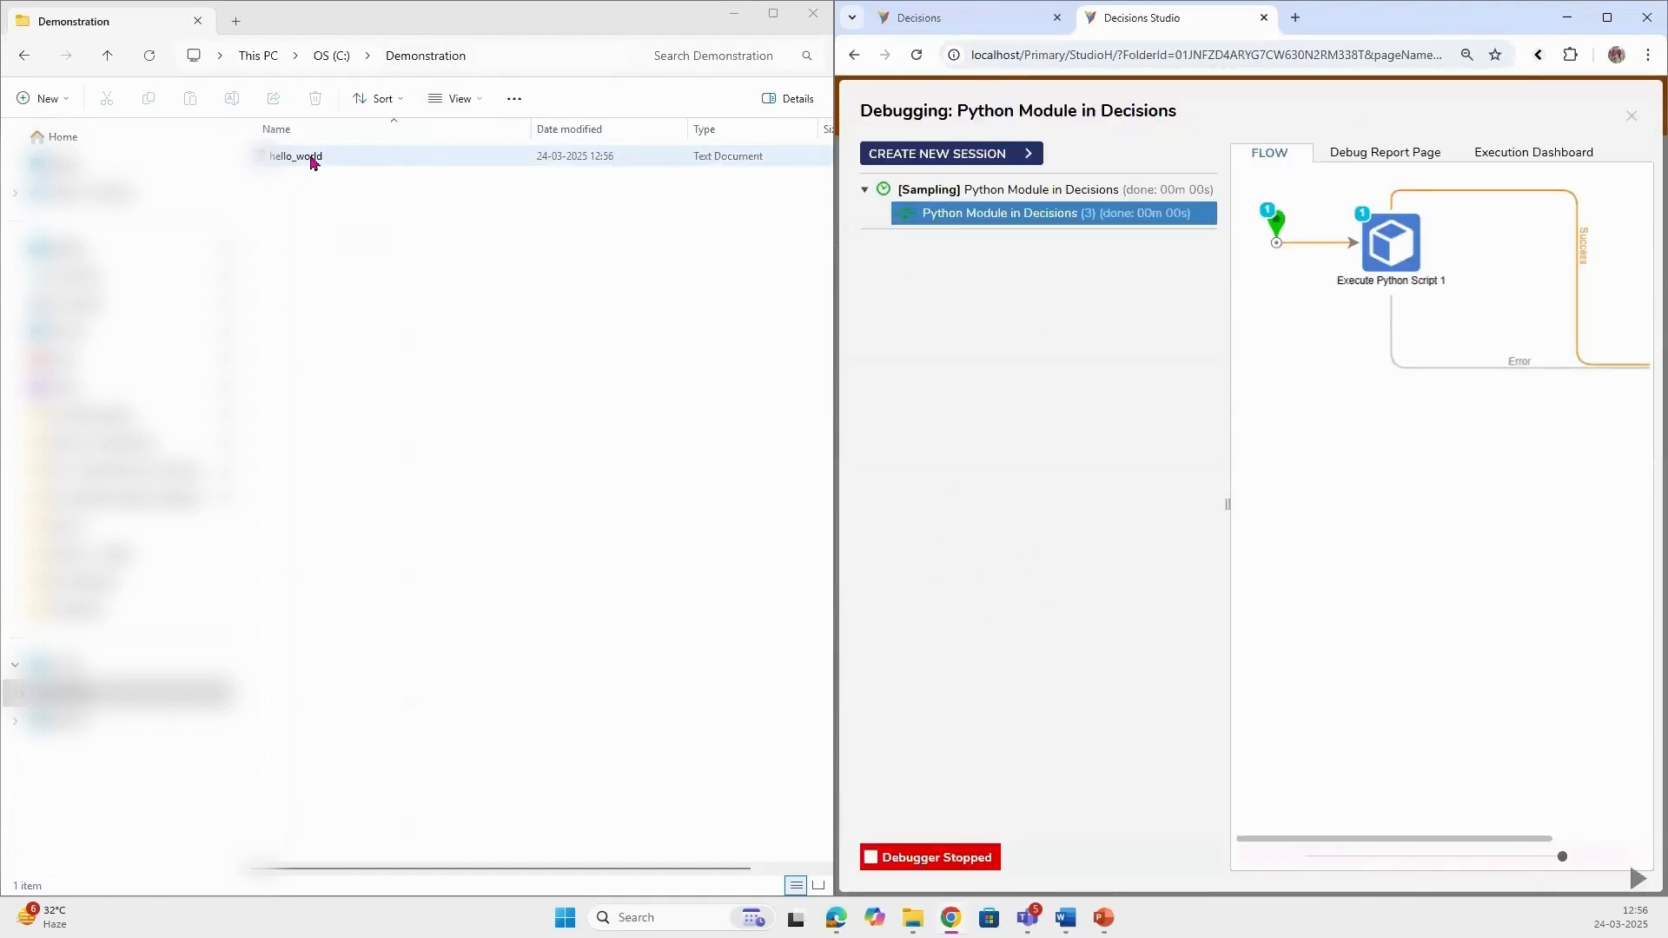
mouse_move(1600, 20)
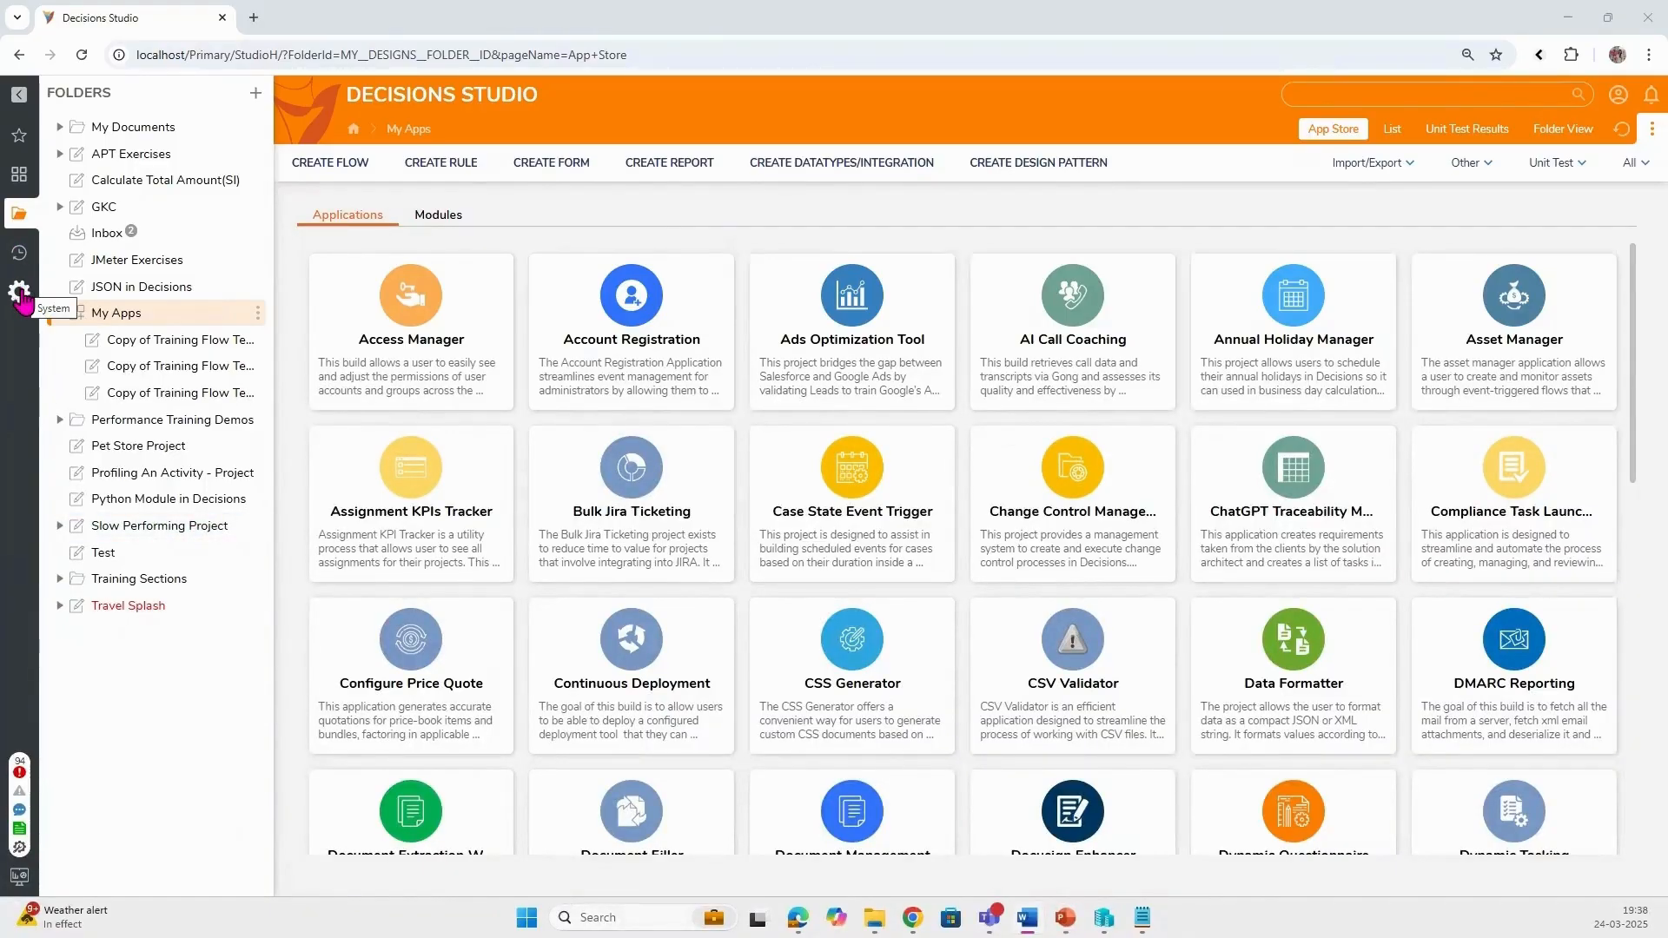
- Open the Sample Script Project folder in the System area, under Integrations and Python Script Projects, widening the folder tree
click(19, 292)
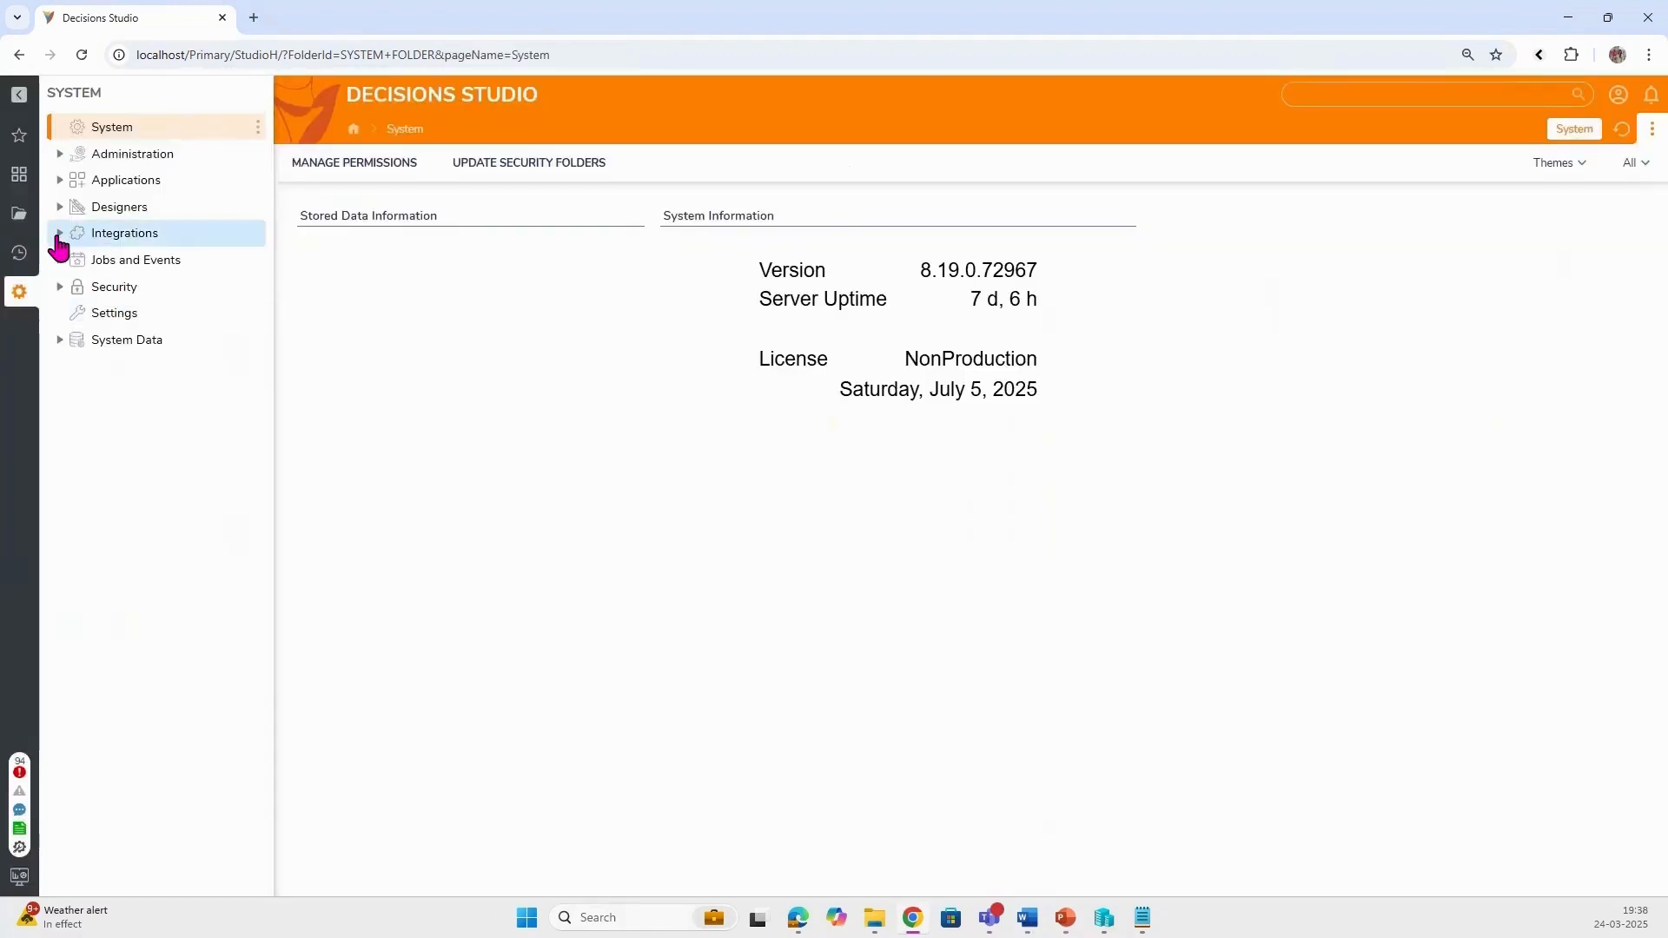
click(60, 233)
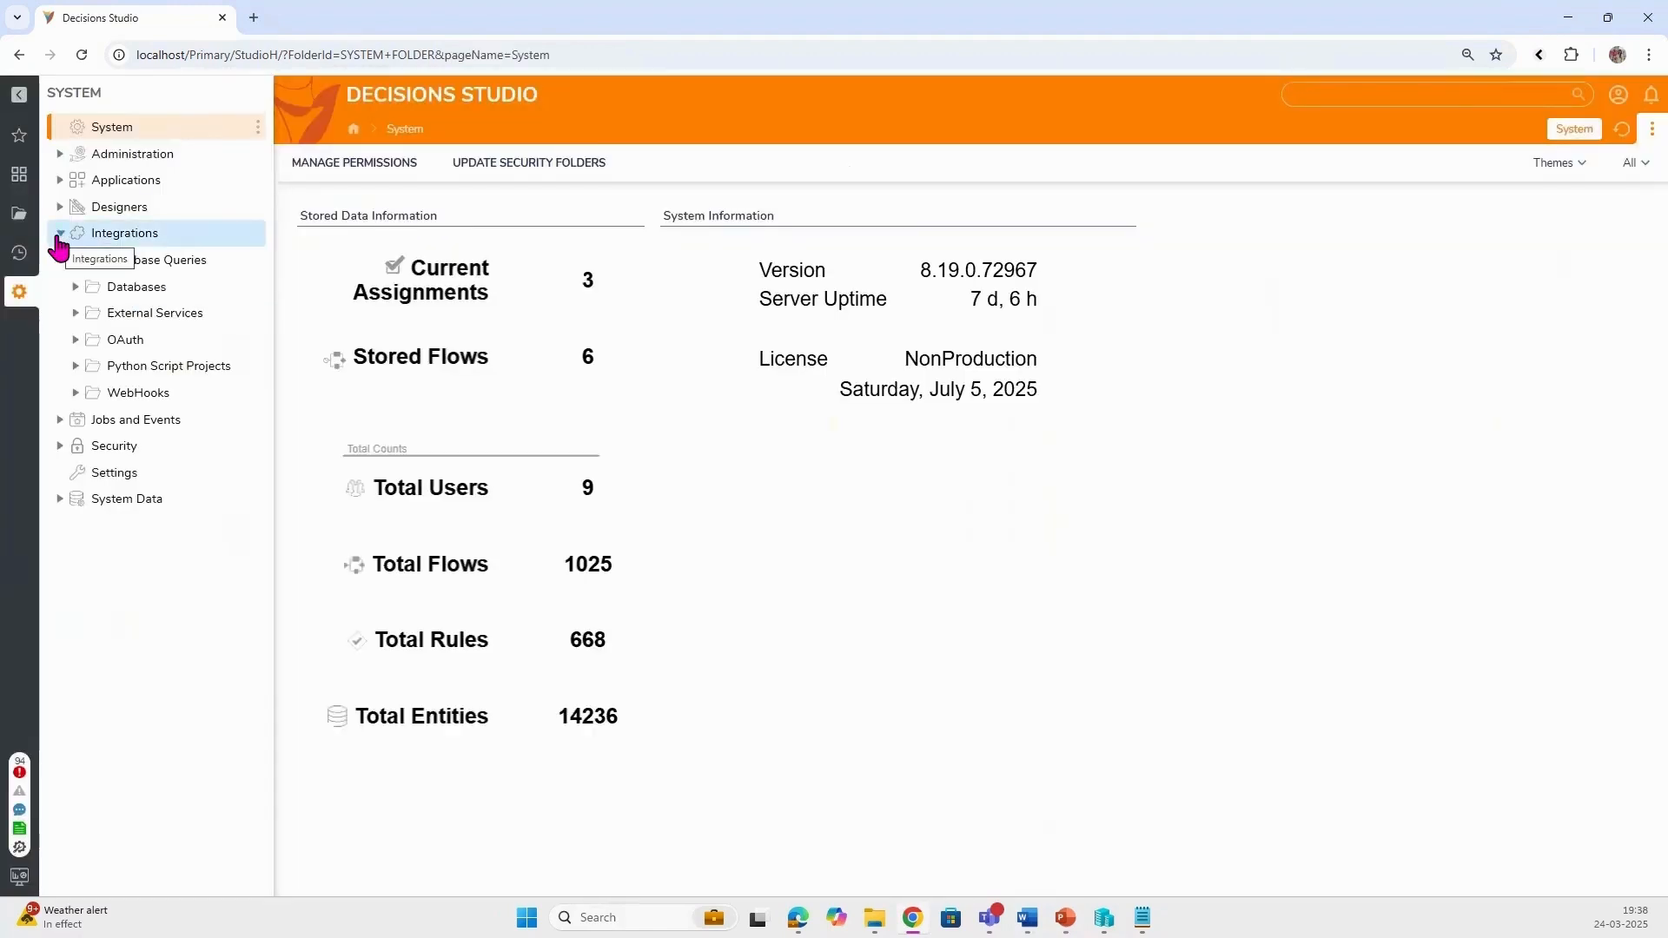
click(76, 367)
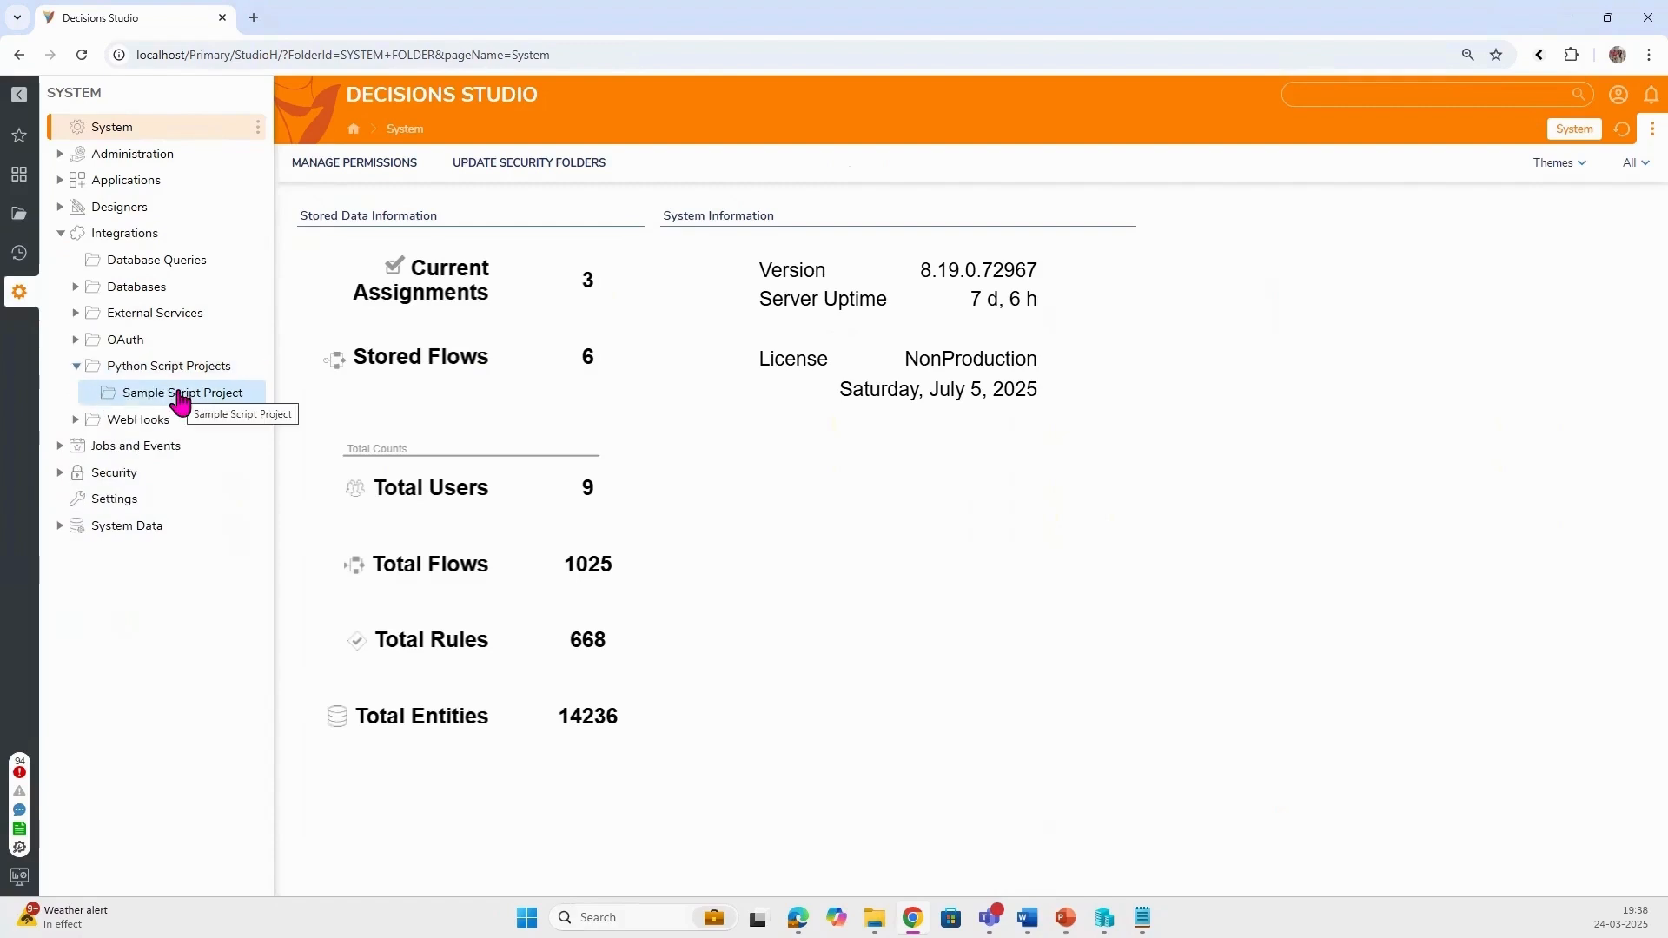
click(265, 369)
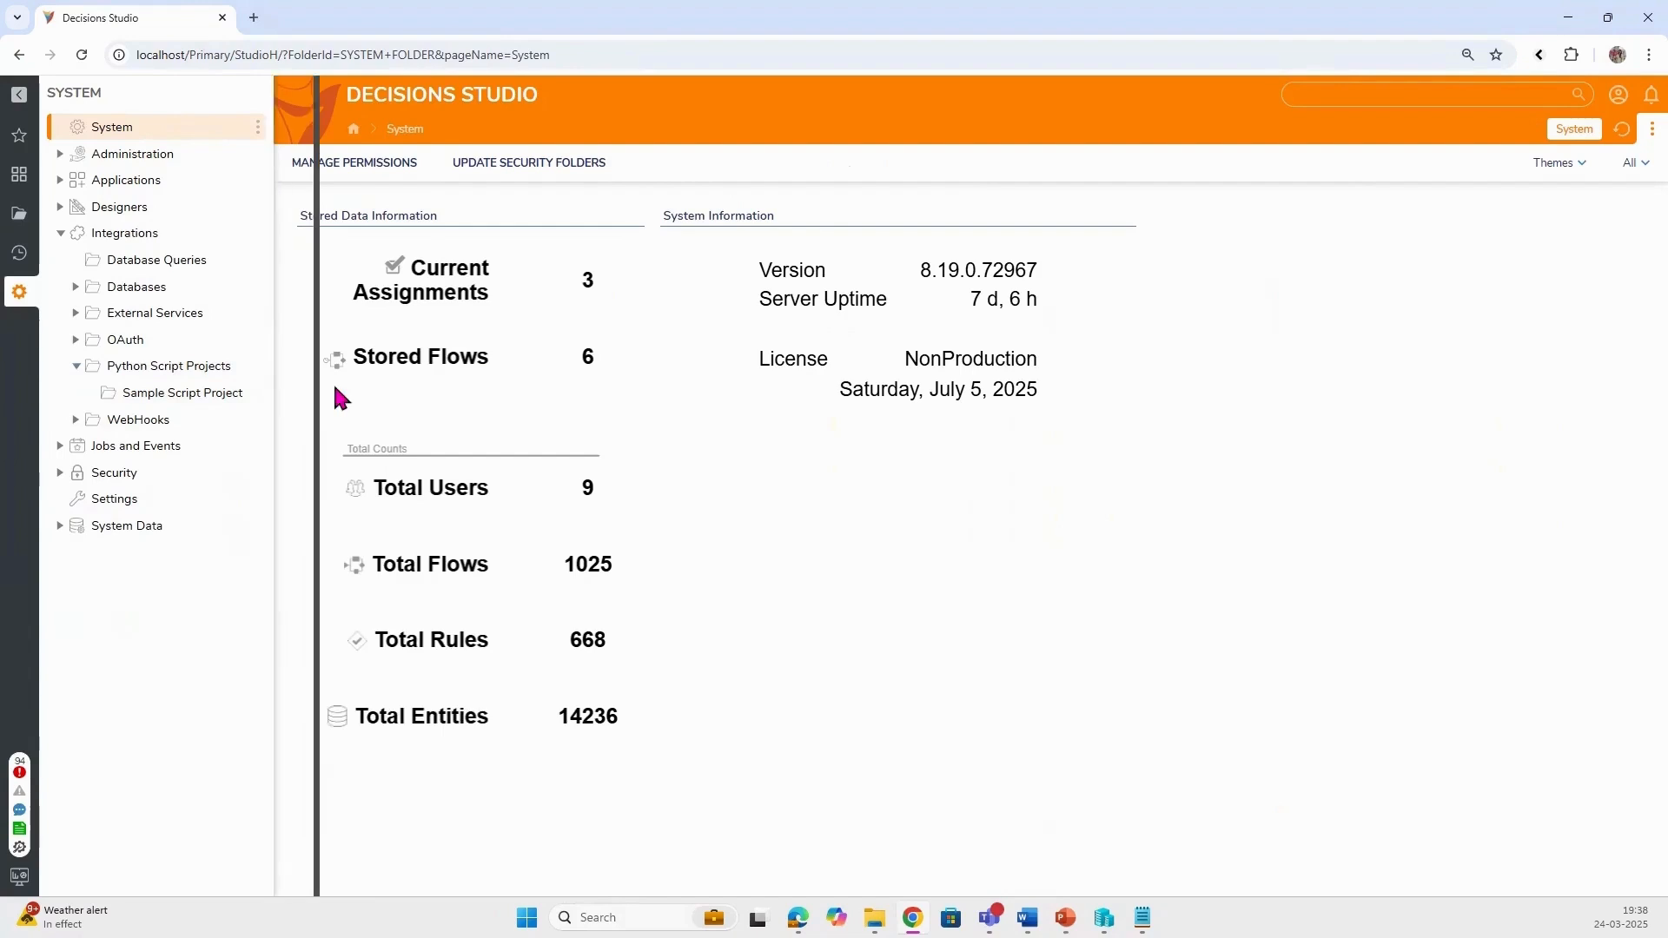
click(238, 392)
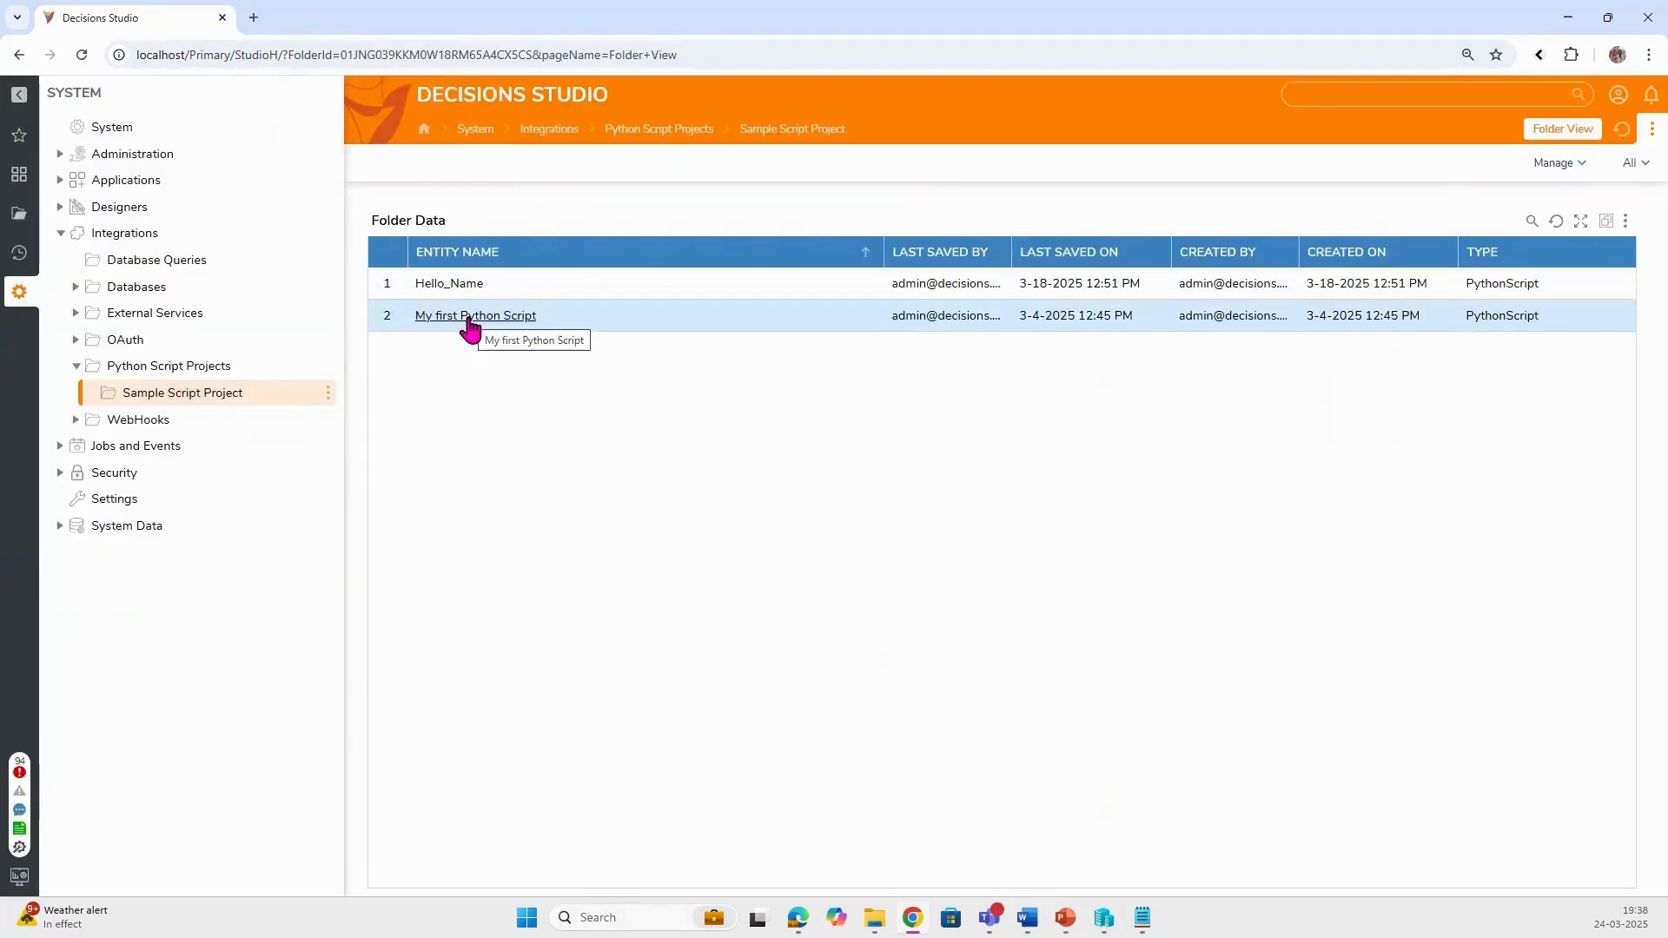
- Start adding a script to Sample Script Project and name it Hello_Name
click(329, 395)
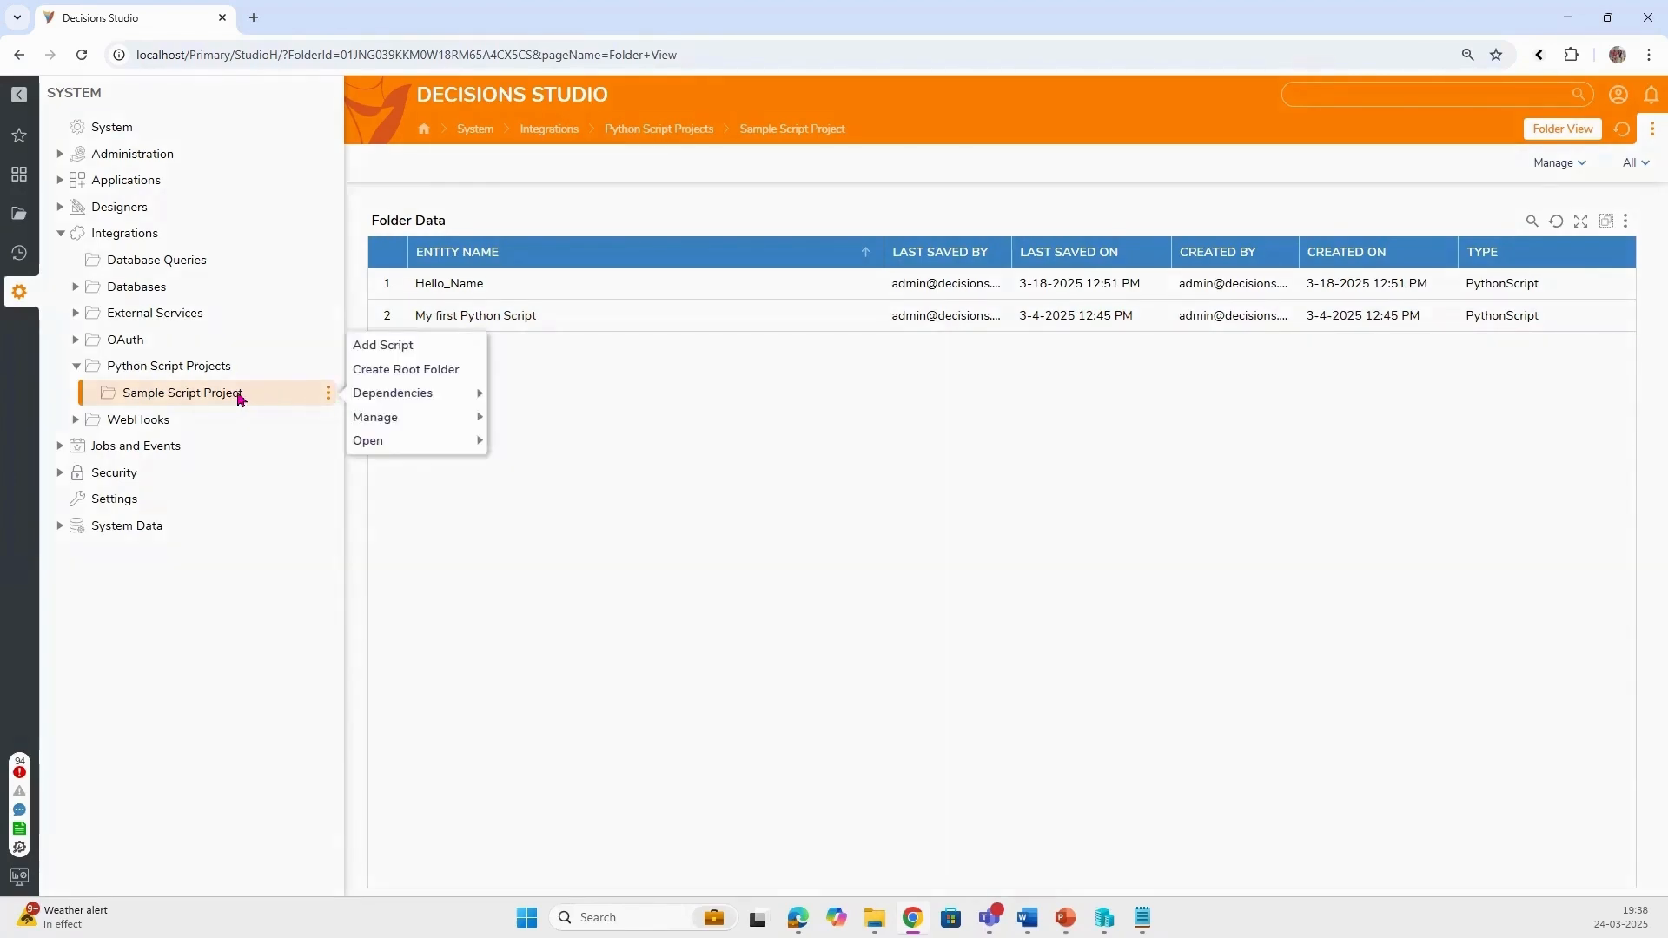
click(383, 347)
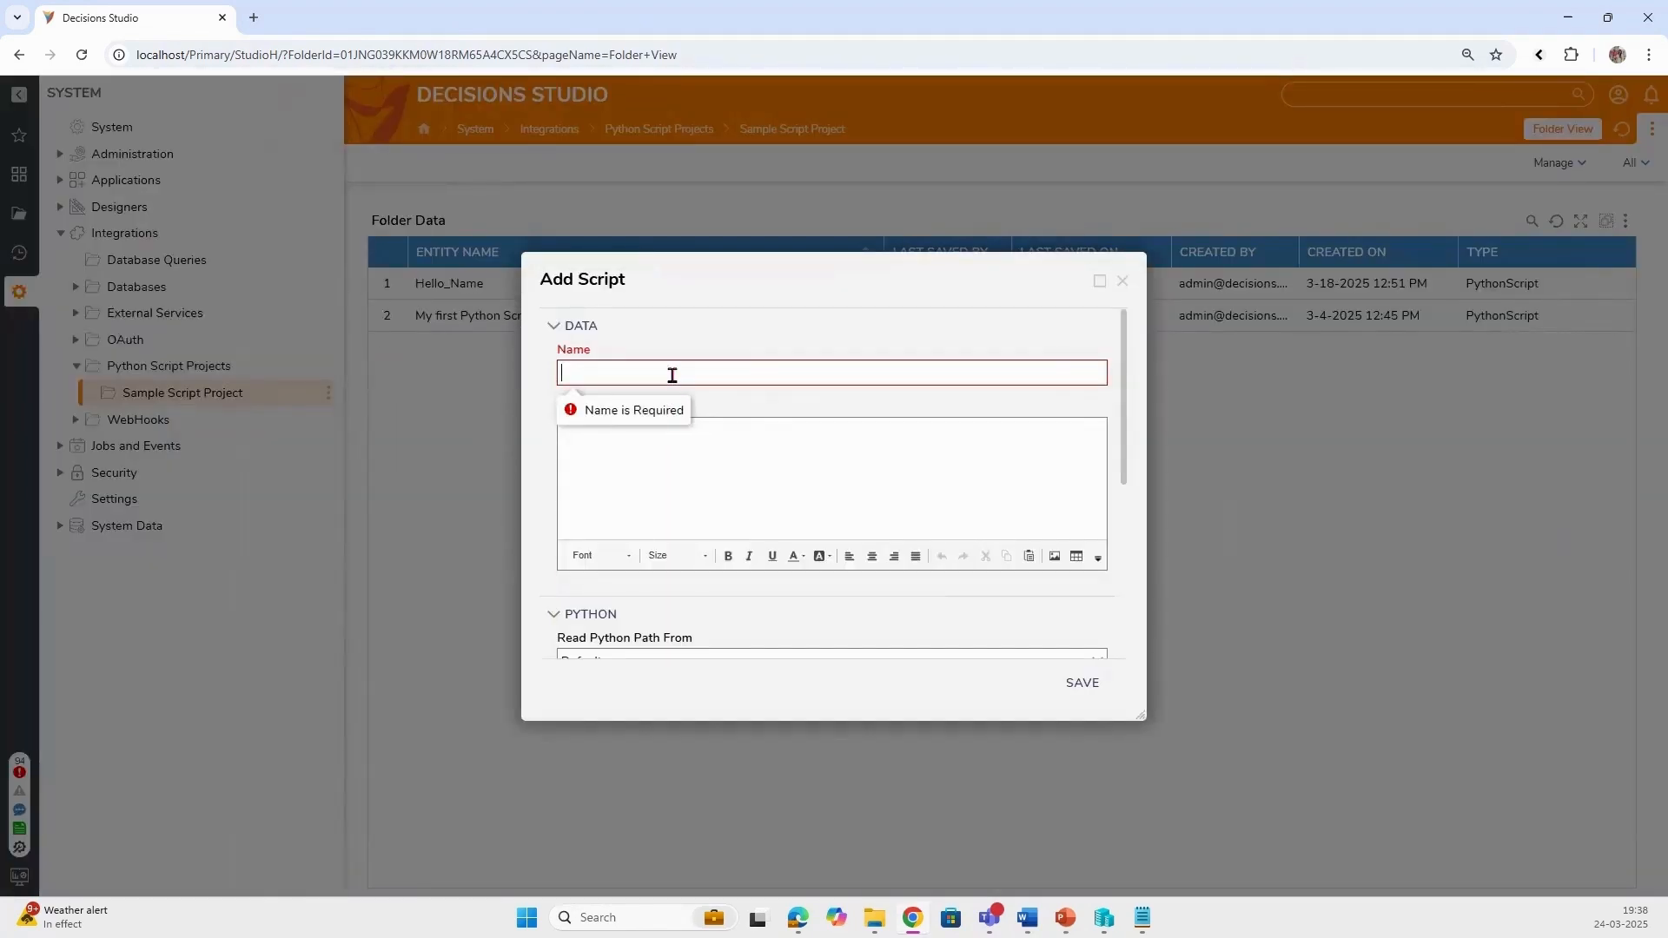
text(Hell_Name)
click(583, 374)
text(o)
scroll(799, 440, down, 2)
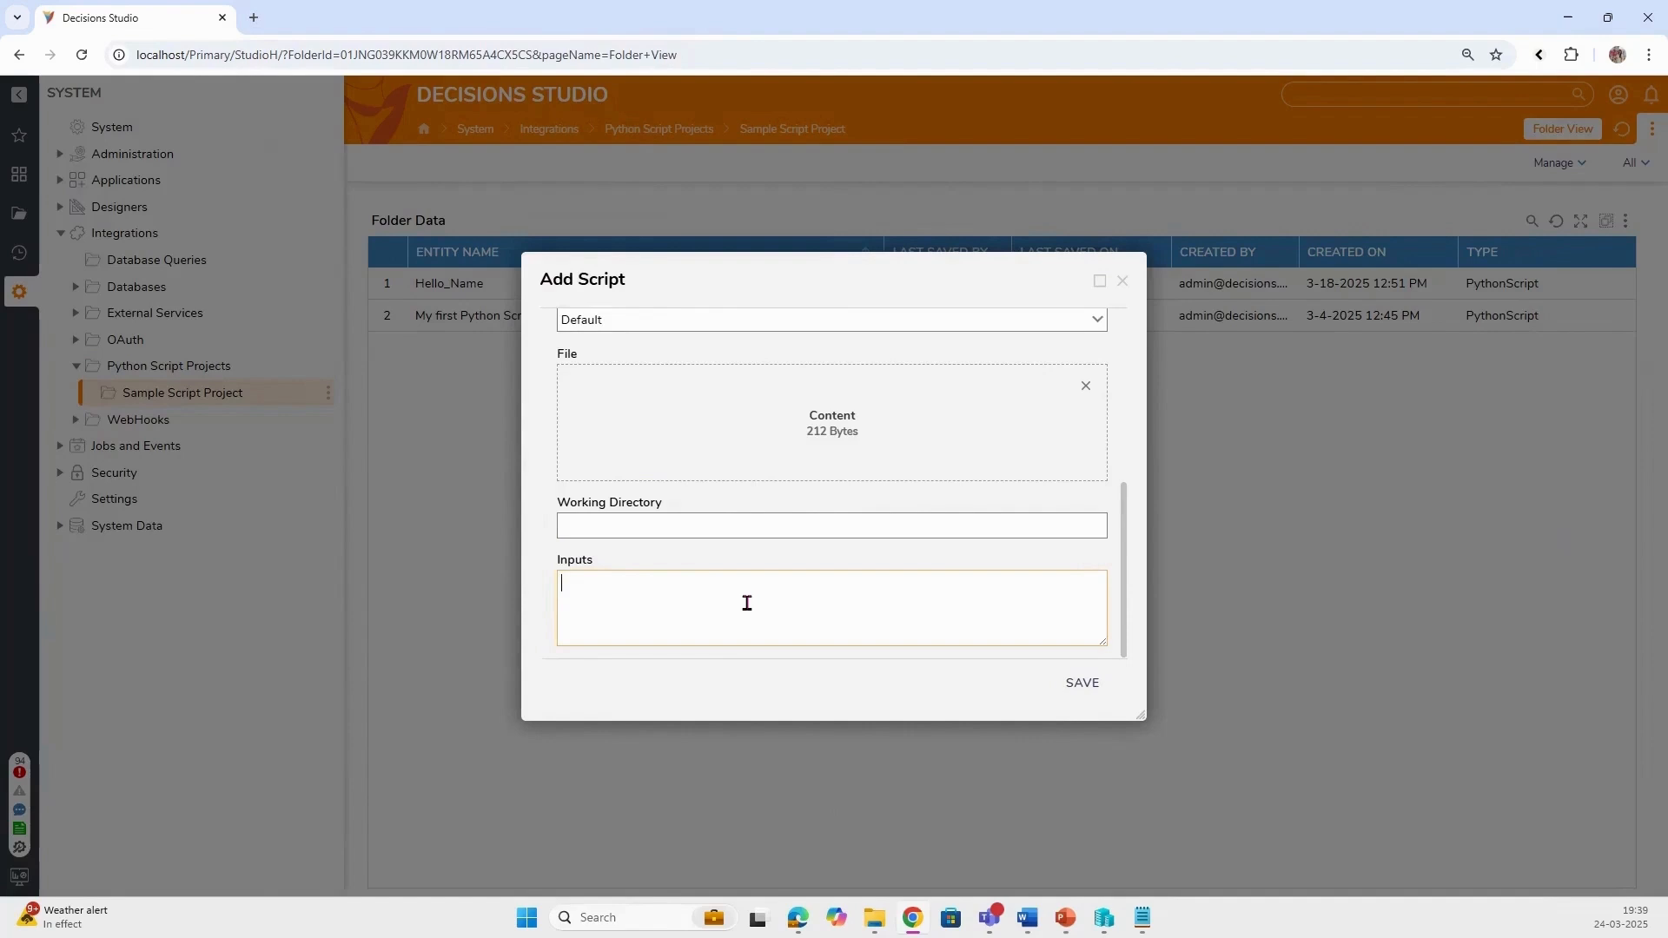
- Enter Name and Organization as the new script's inputs, and close the Add Script form without saving
text(F)
text(Name)
text(Orga)
text(nizat)
text(ion)
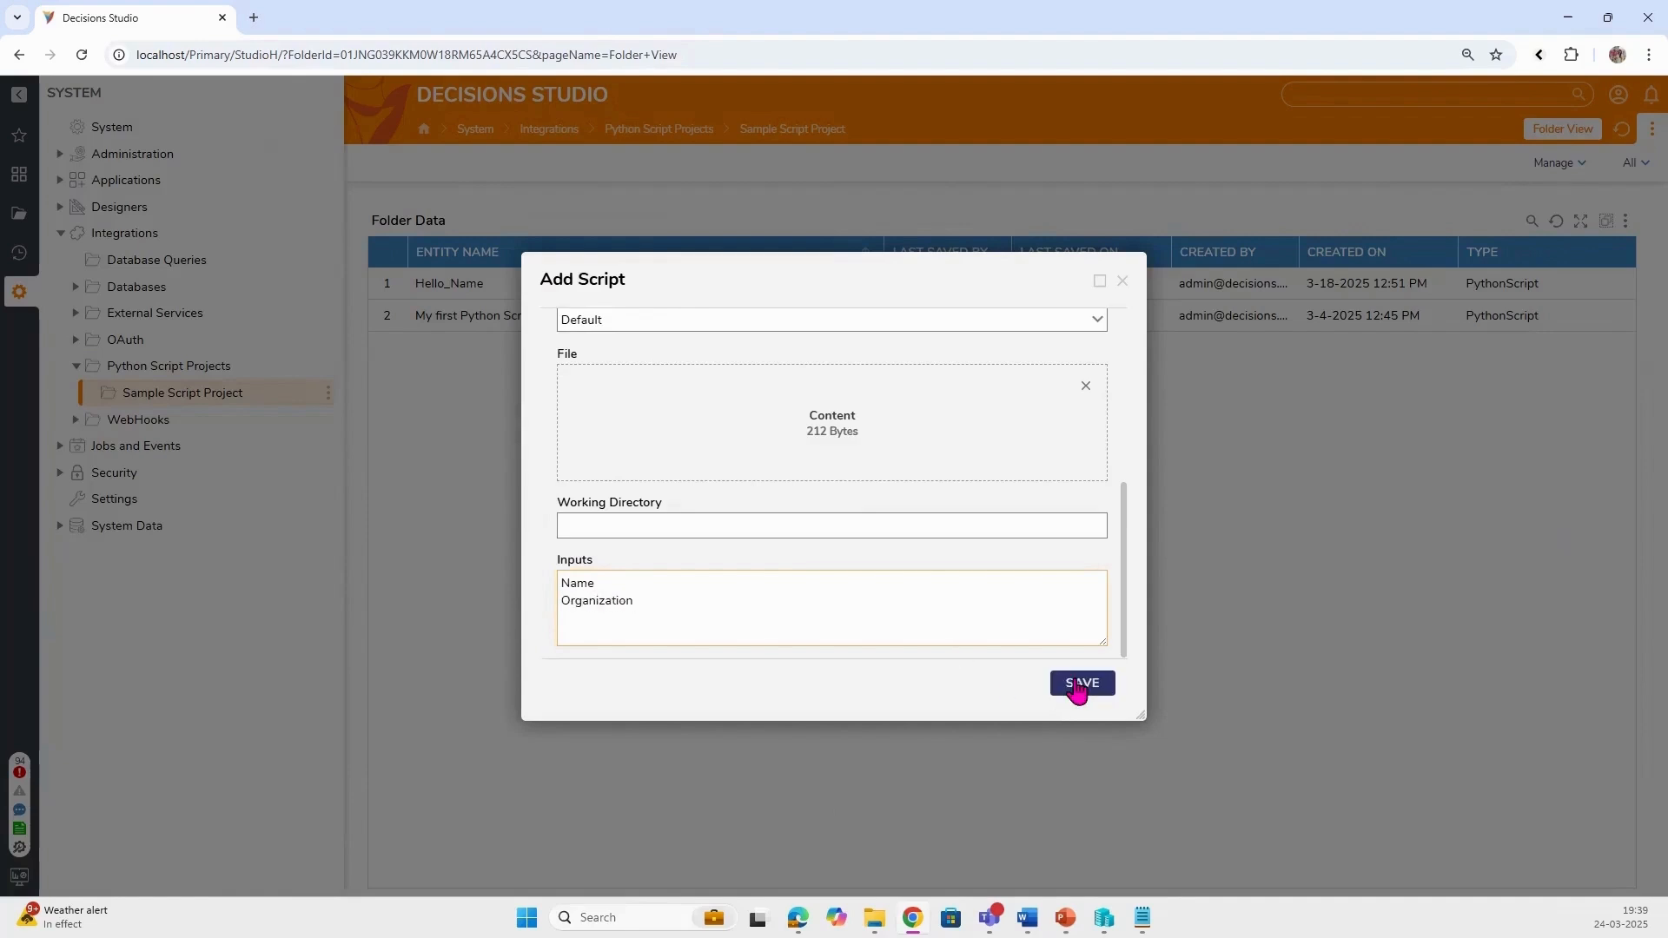
click(1122, 282)
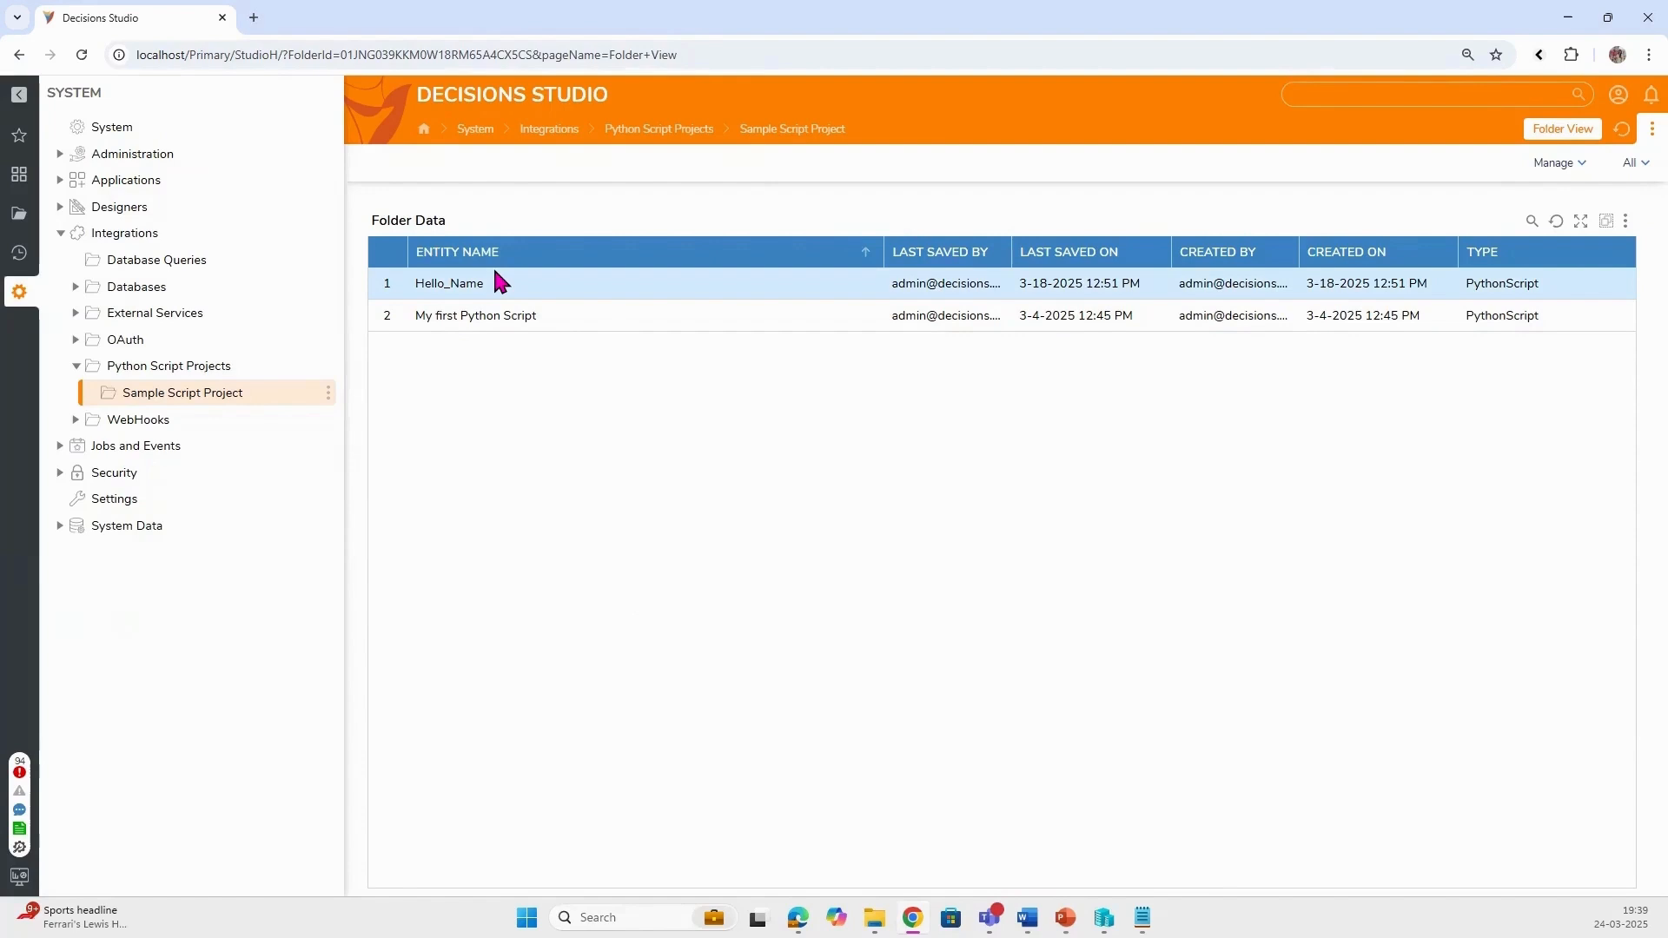
- Open the Python Module in Decisions flow for editing and expand Integration, Python and Sample Script Project among its available steps
click(22, 211)
click(134, 497)
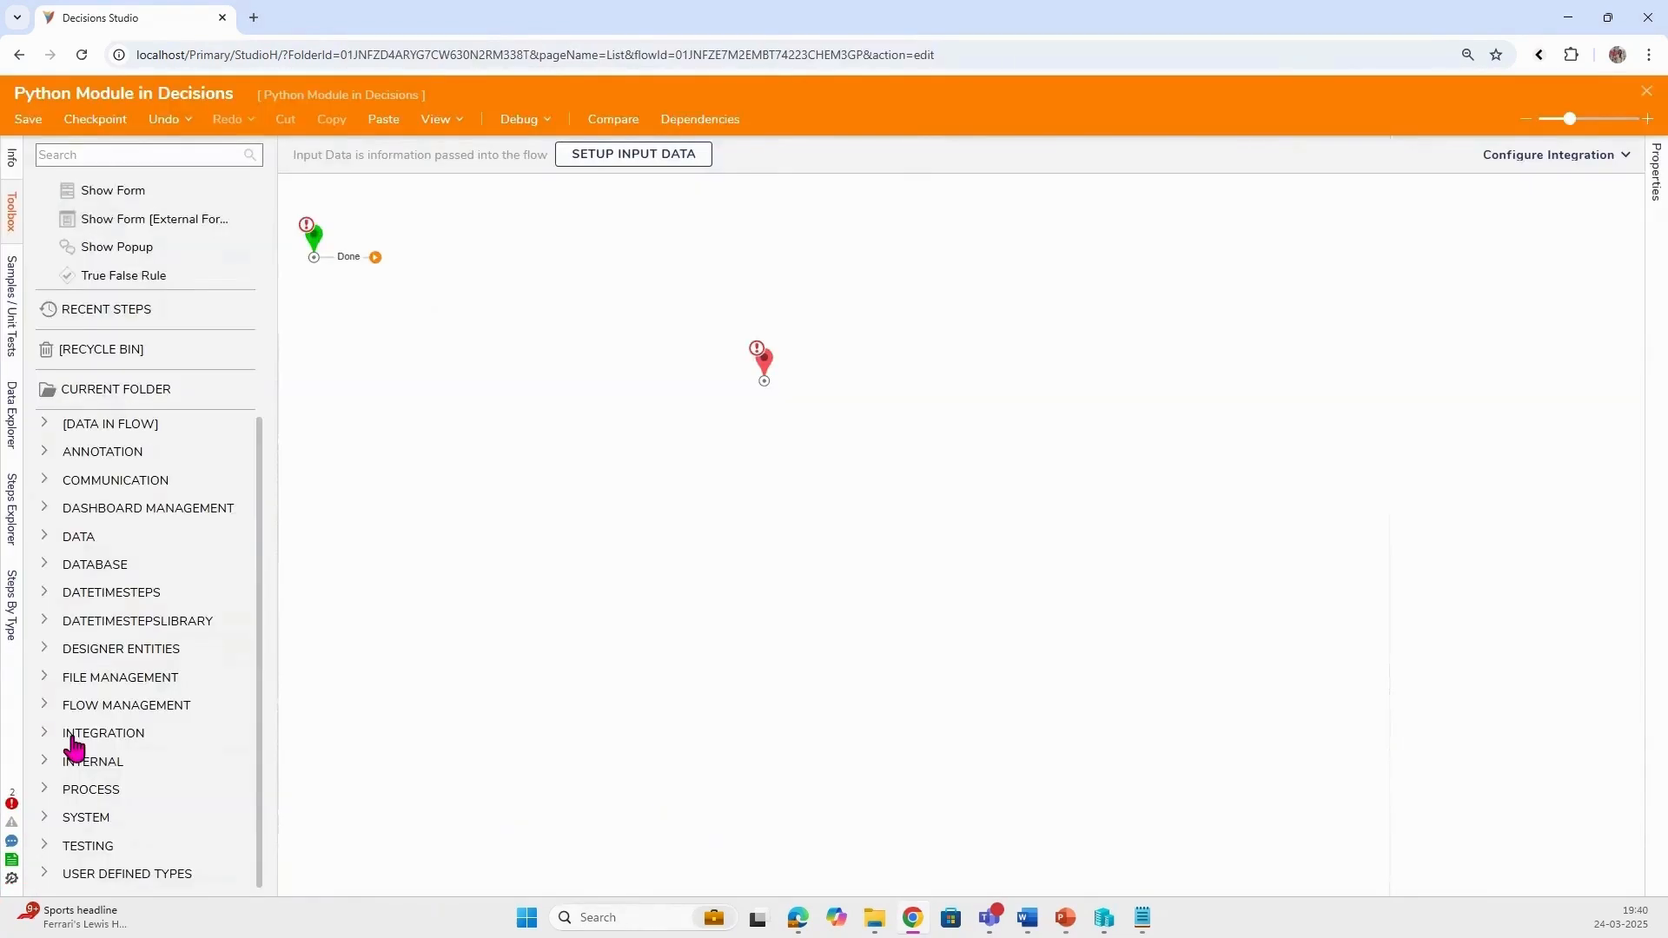
click(74, 745)
scroll(69, 746, down, 4)
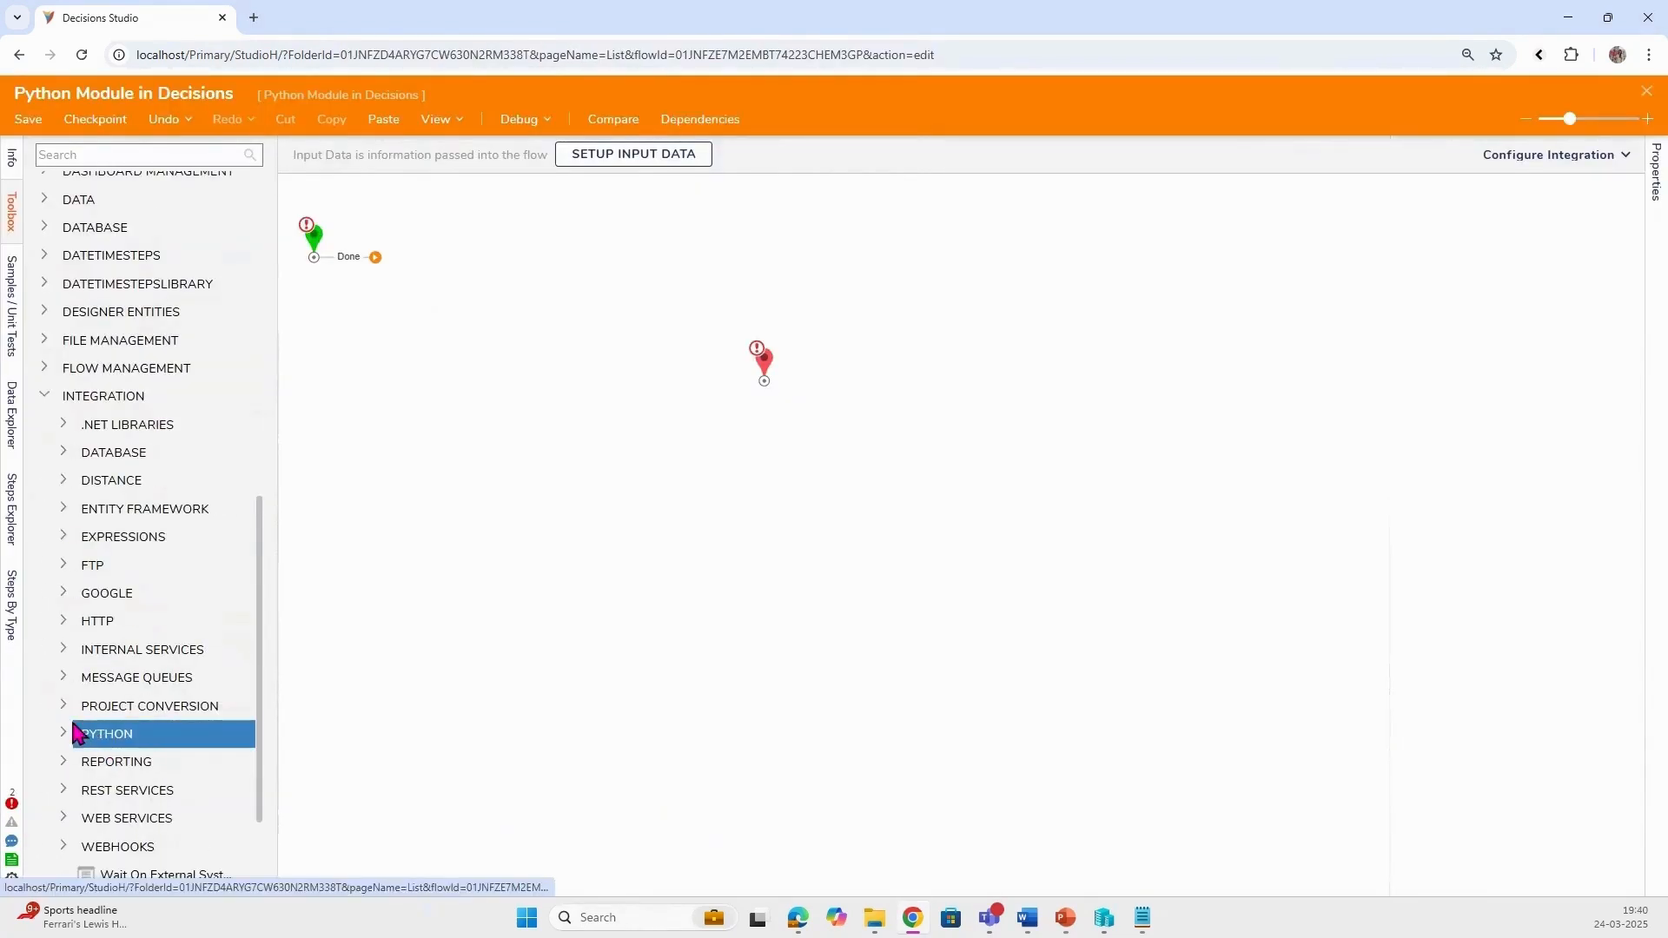
click(65, 740)
scroll(67, 741, down, 2)
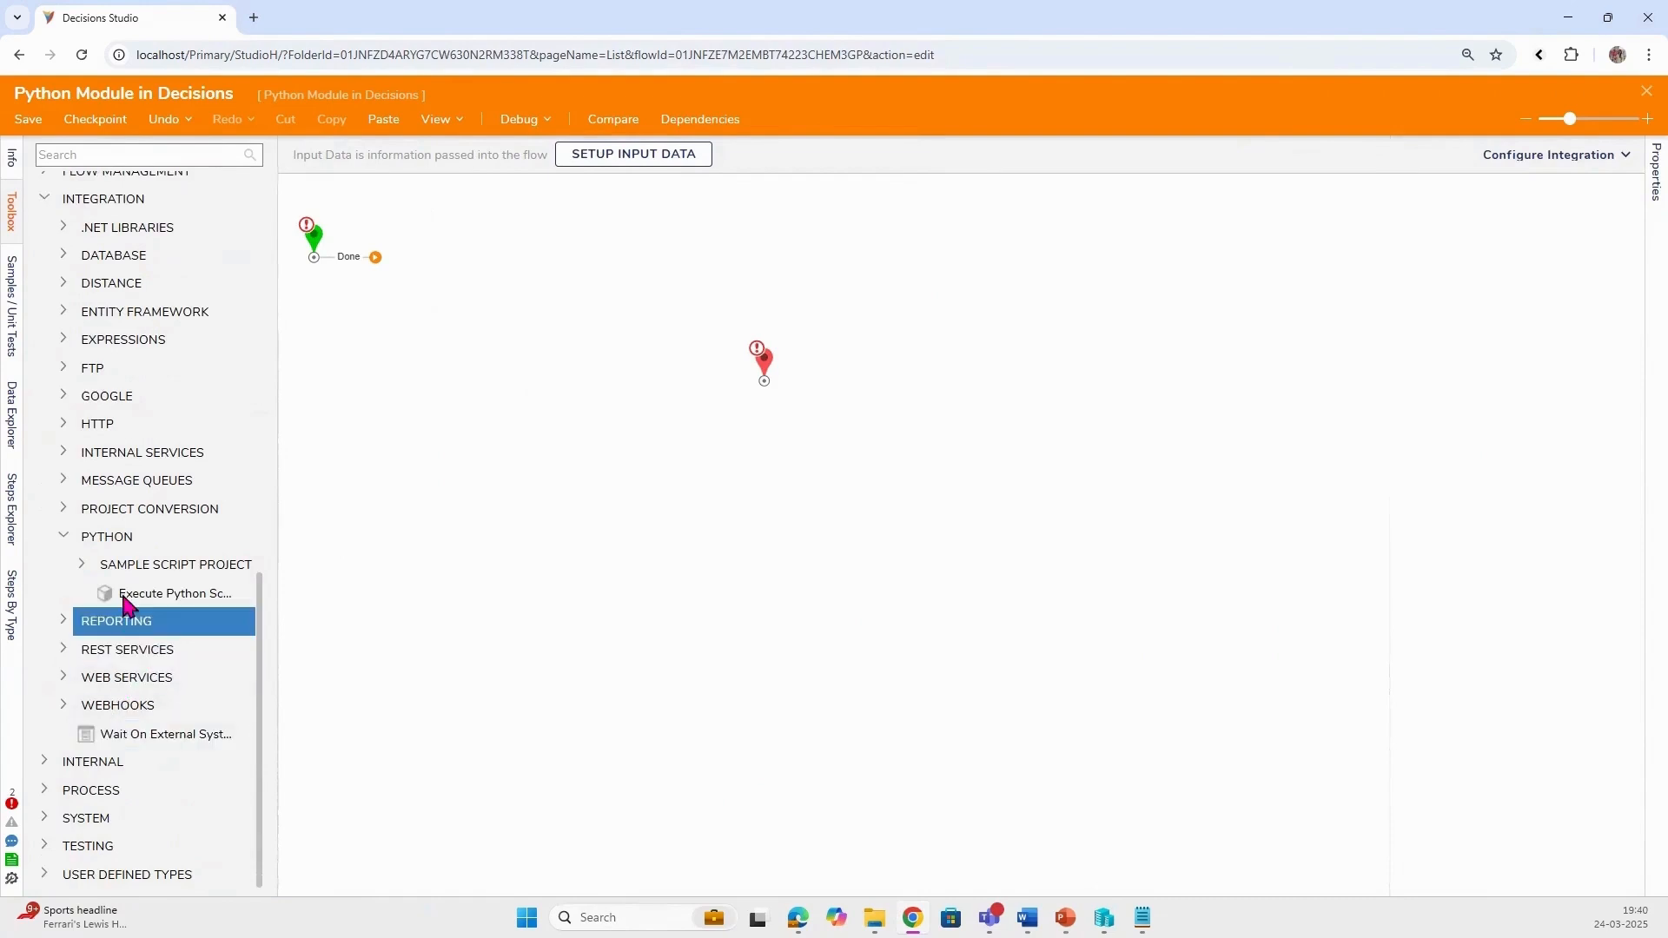
click(83, 565)
- Add the Hello_Name script as a step between the flow's start and end, widening the list of available steps
drag(273, 593, 419, 593)
drag(187, 545, 608, 265)
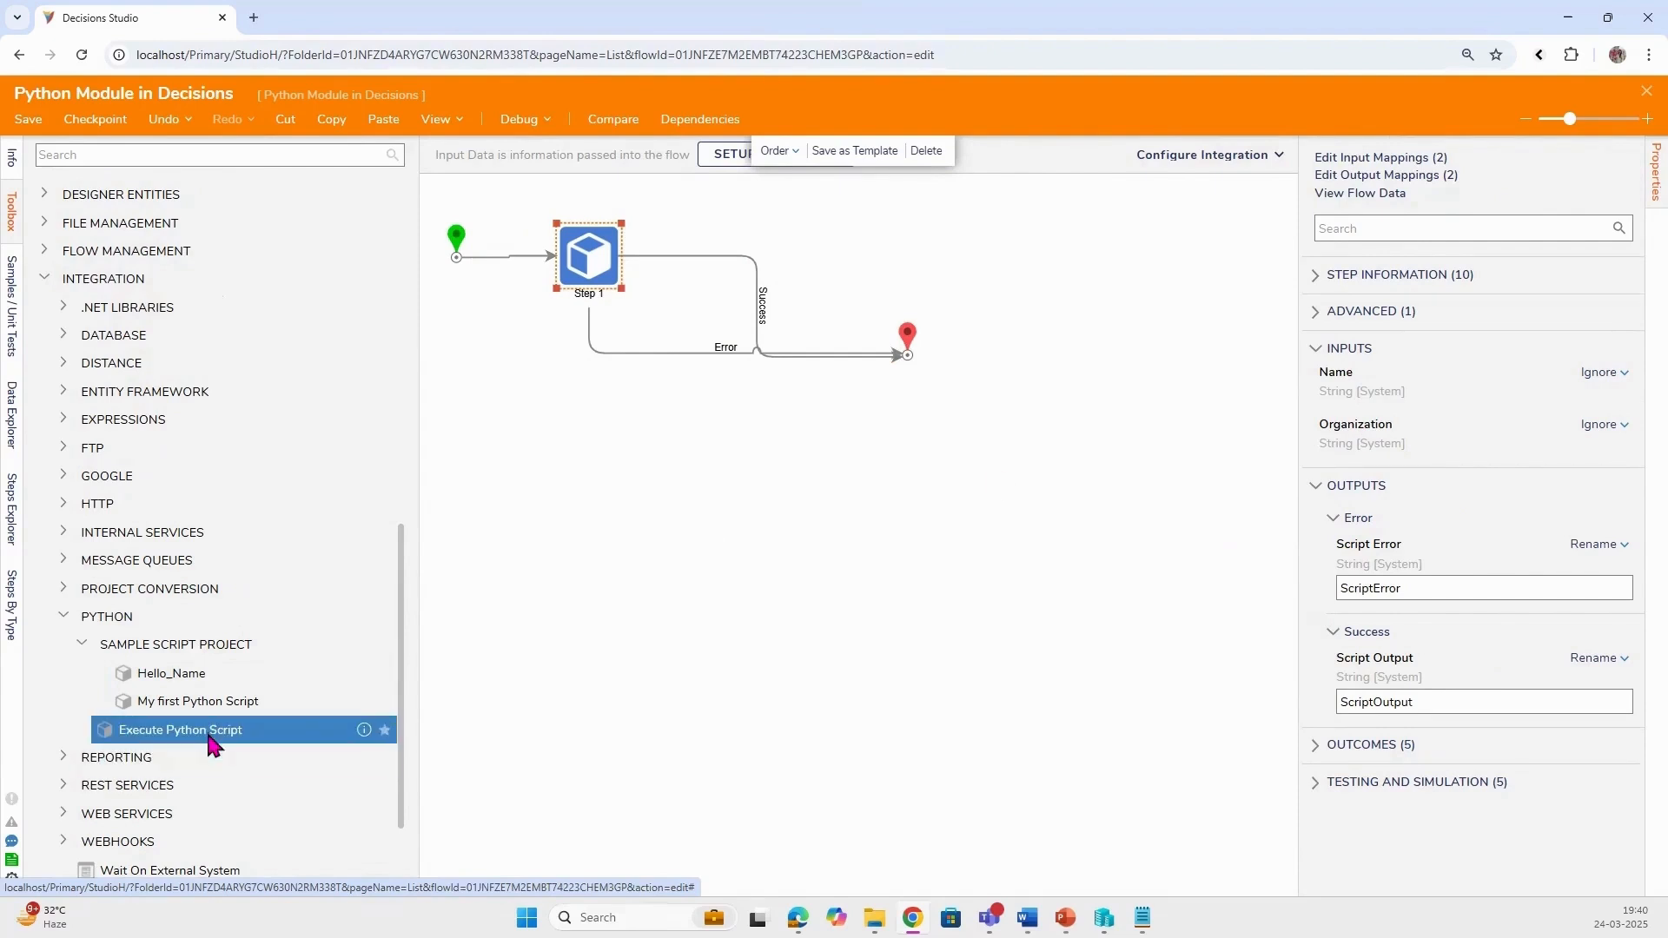
drag(212, 742, 734, 599)
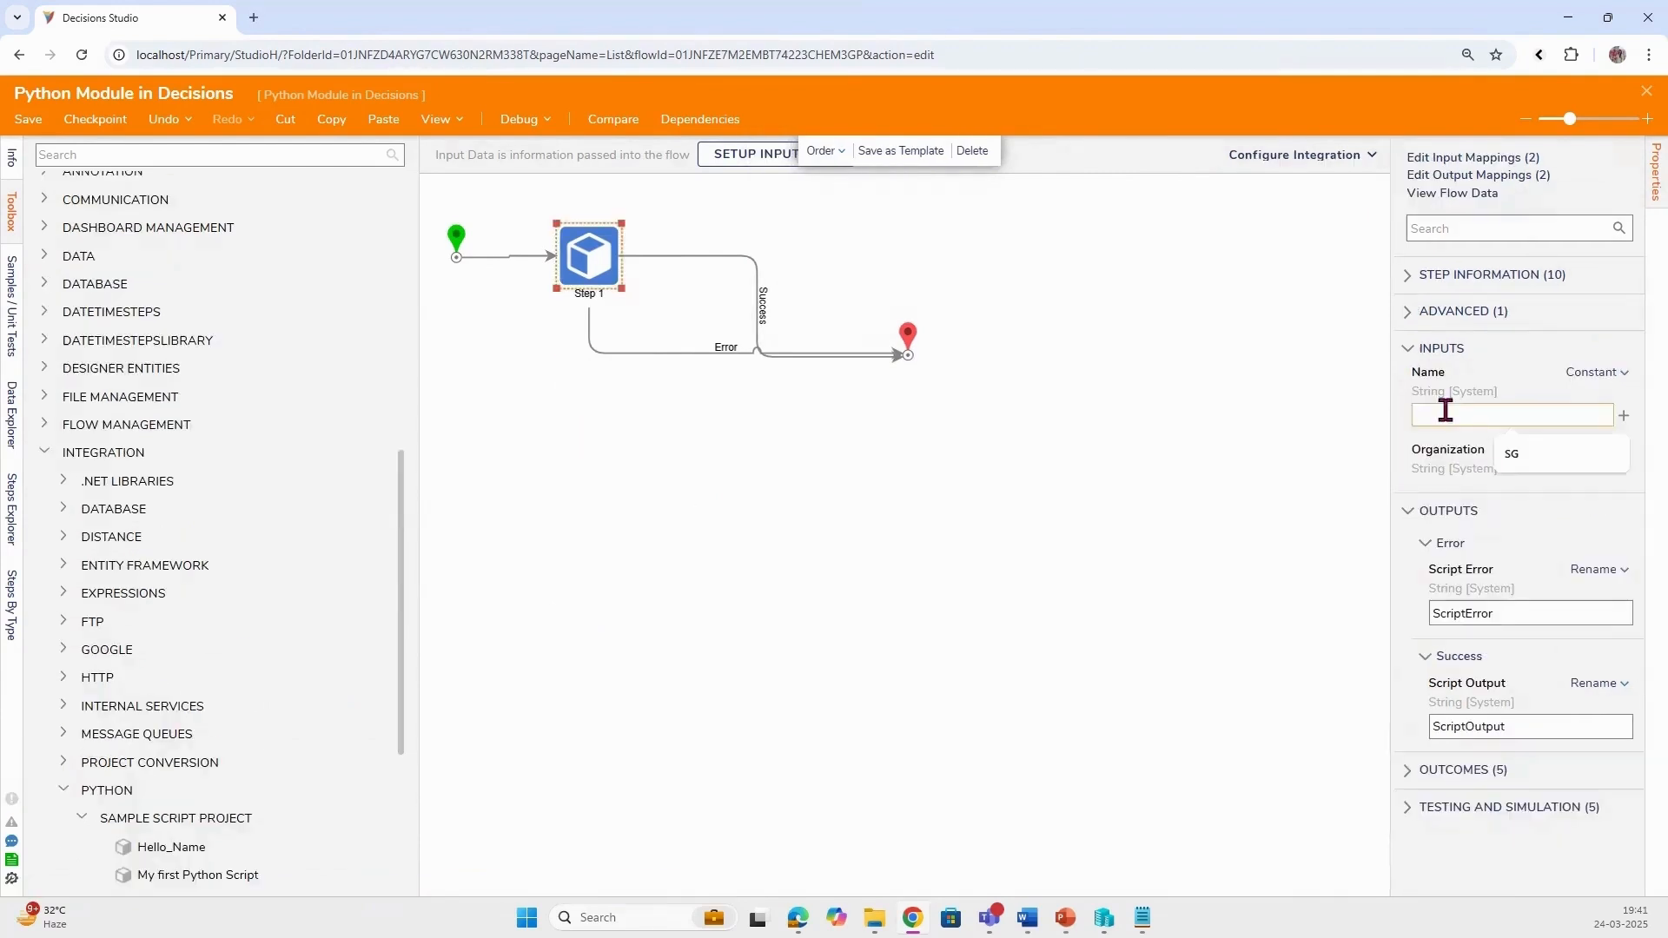
- Set the script step's Name input to a constant with the person's initials and its Organization input to the constant Decisions
text(SG)
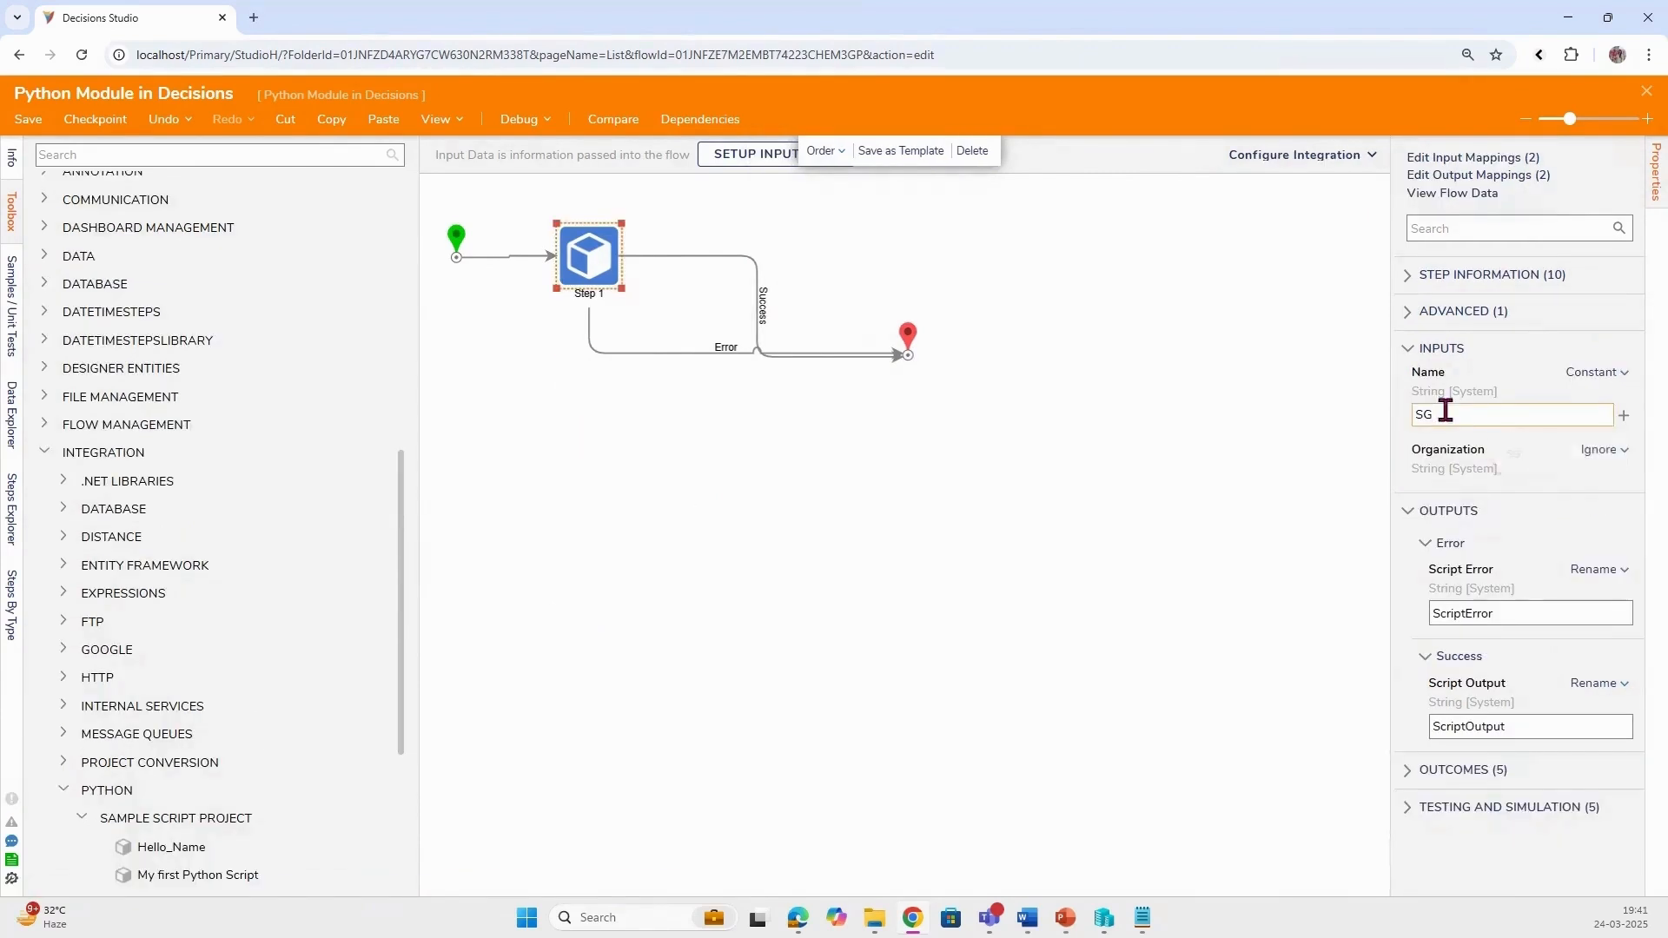
click(1596, 449)
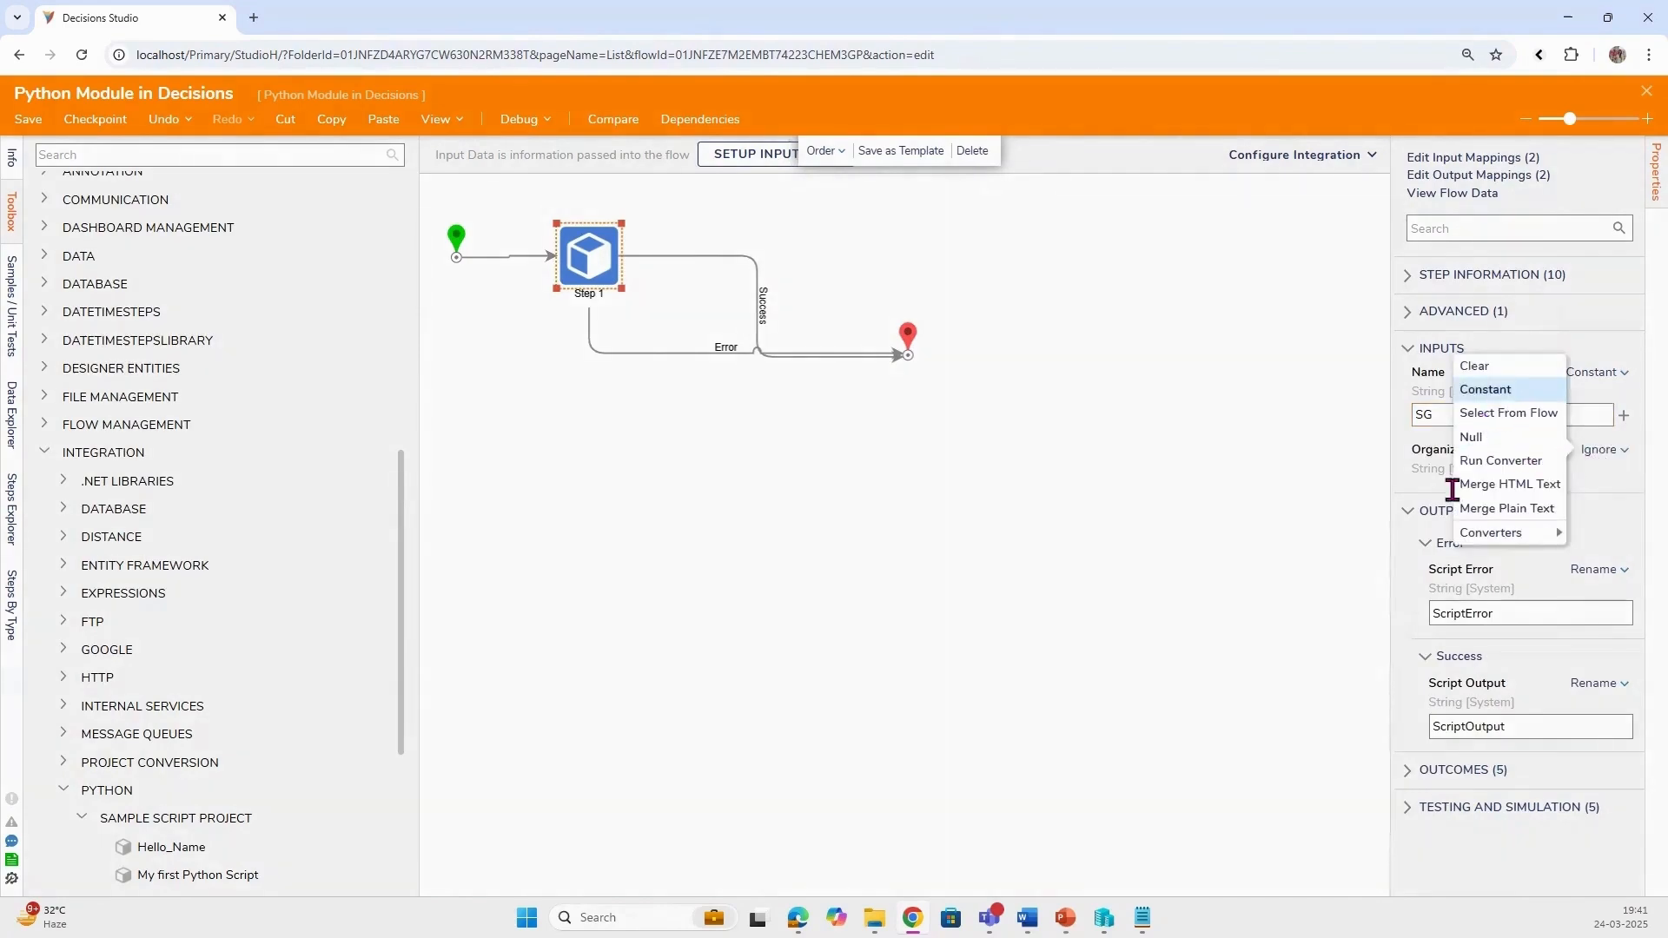
click(1484, 389)
click(1529, 531)
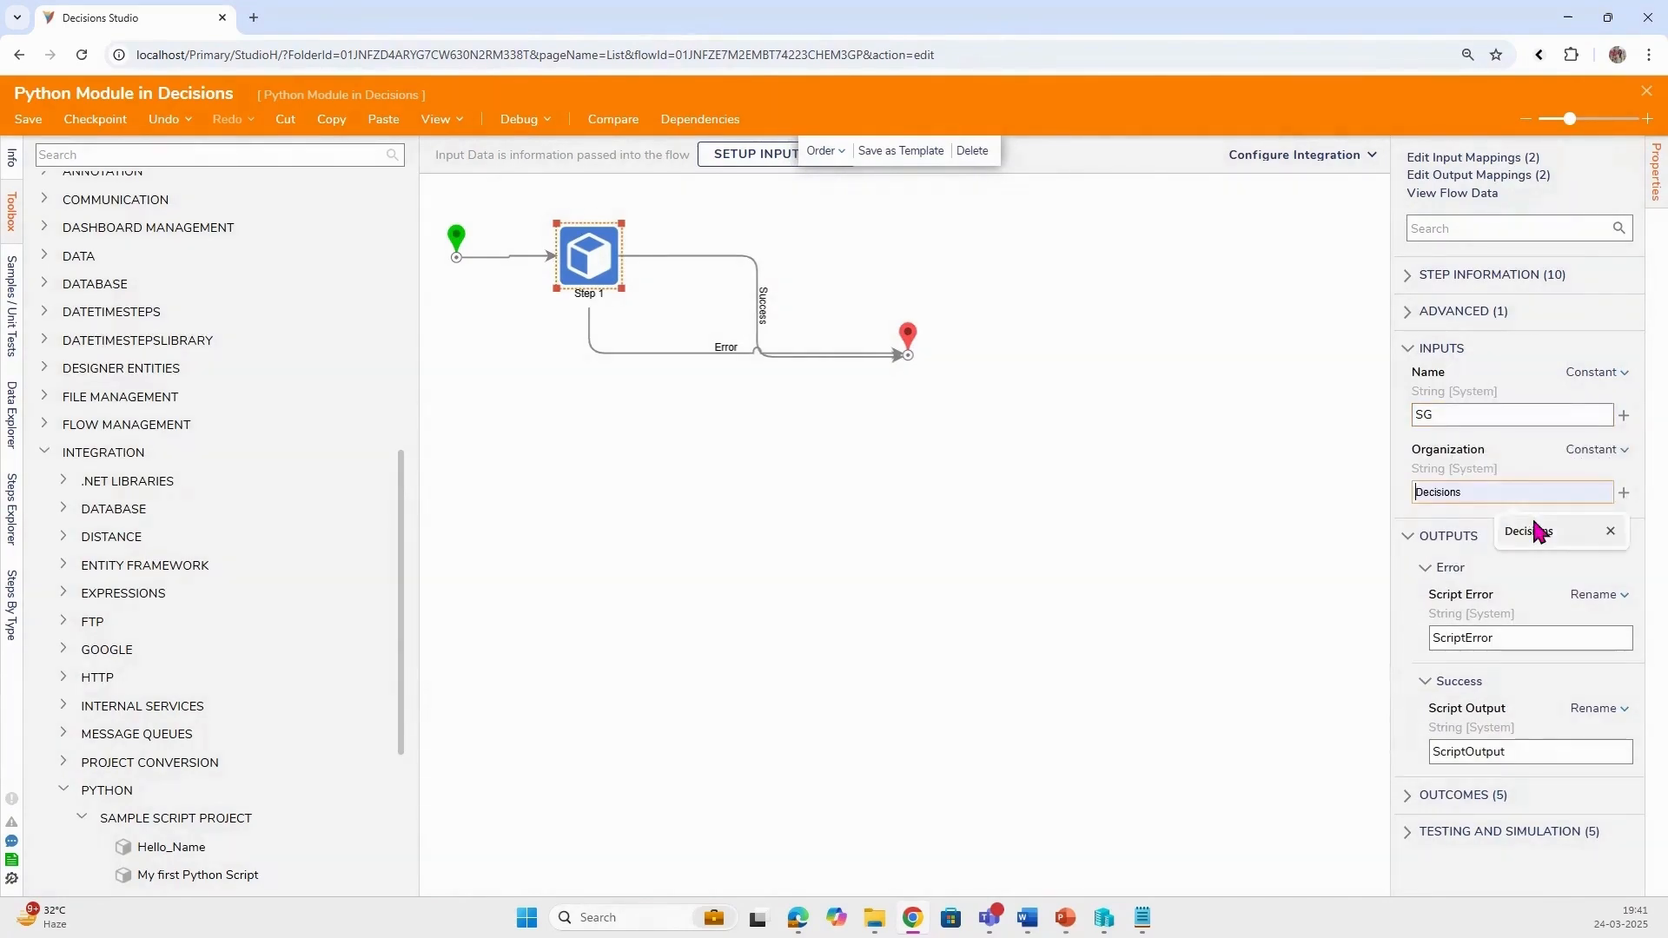
- Run the flow in the debugger, view the output data of the script step's Success path, and close the output view
click(519, 119)
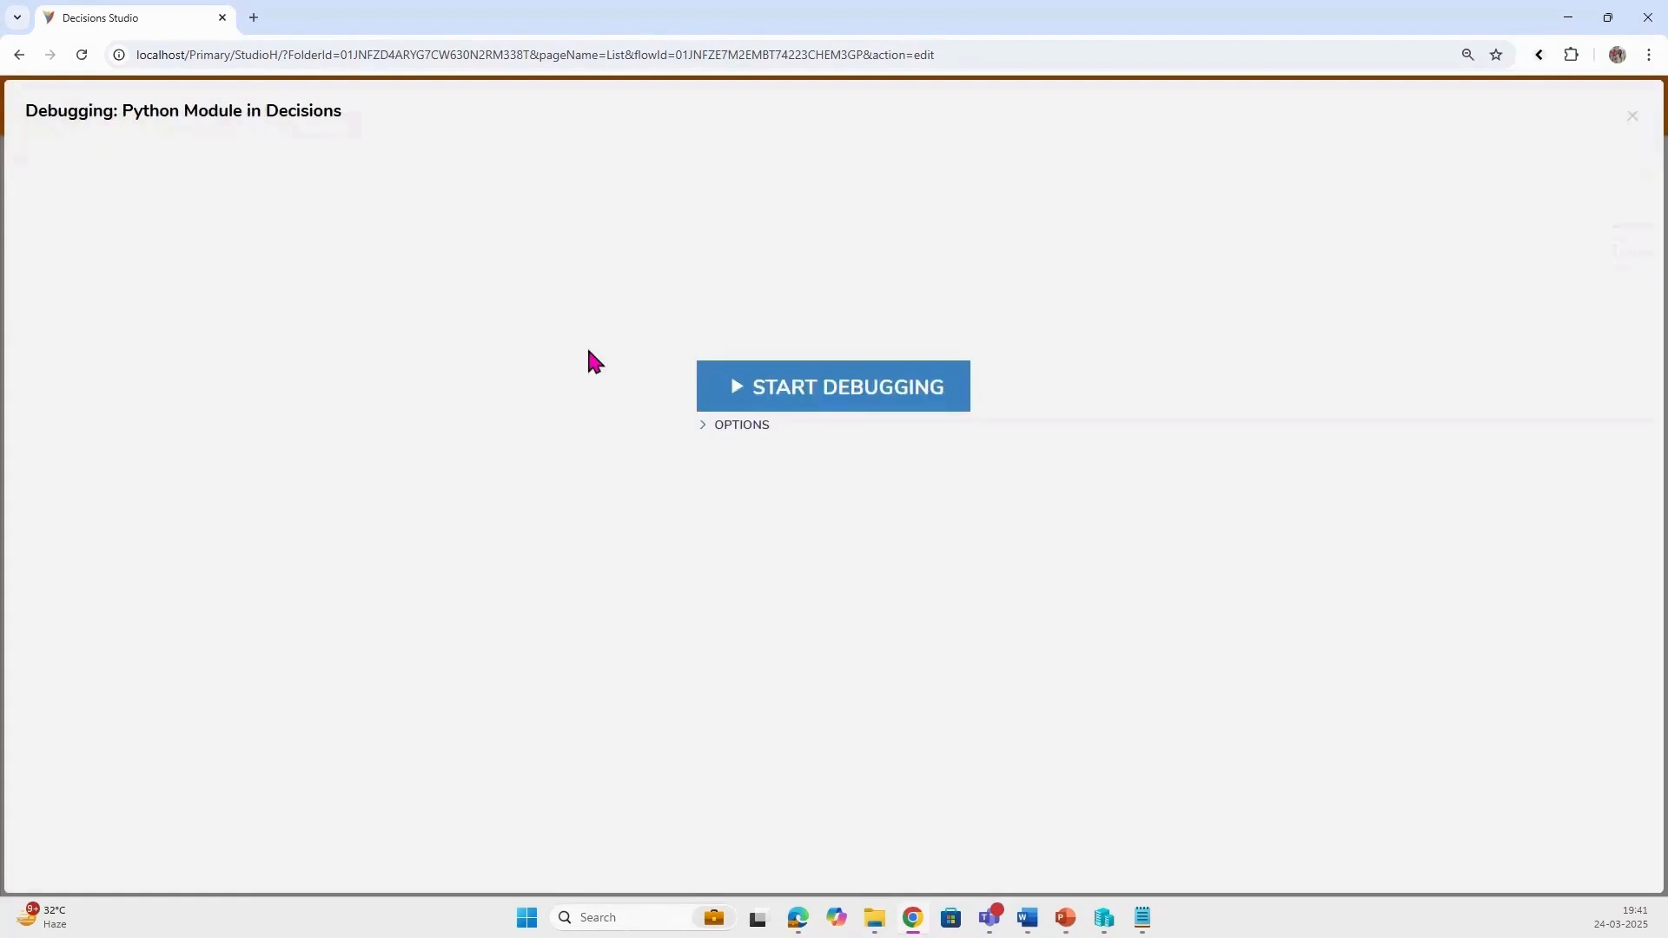
click(793, 409)
click(769, 247)
click(857, 279)
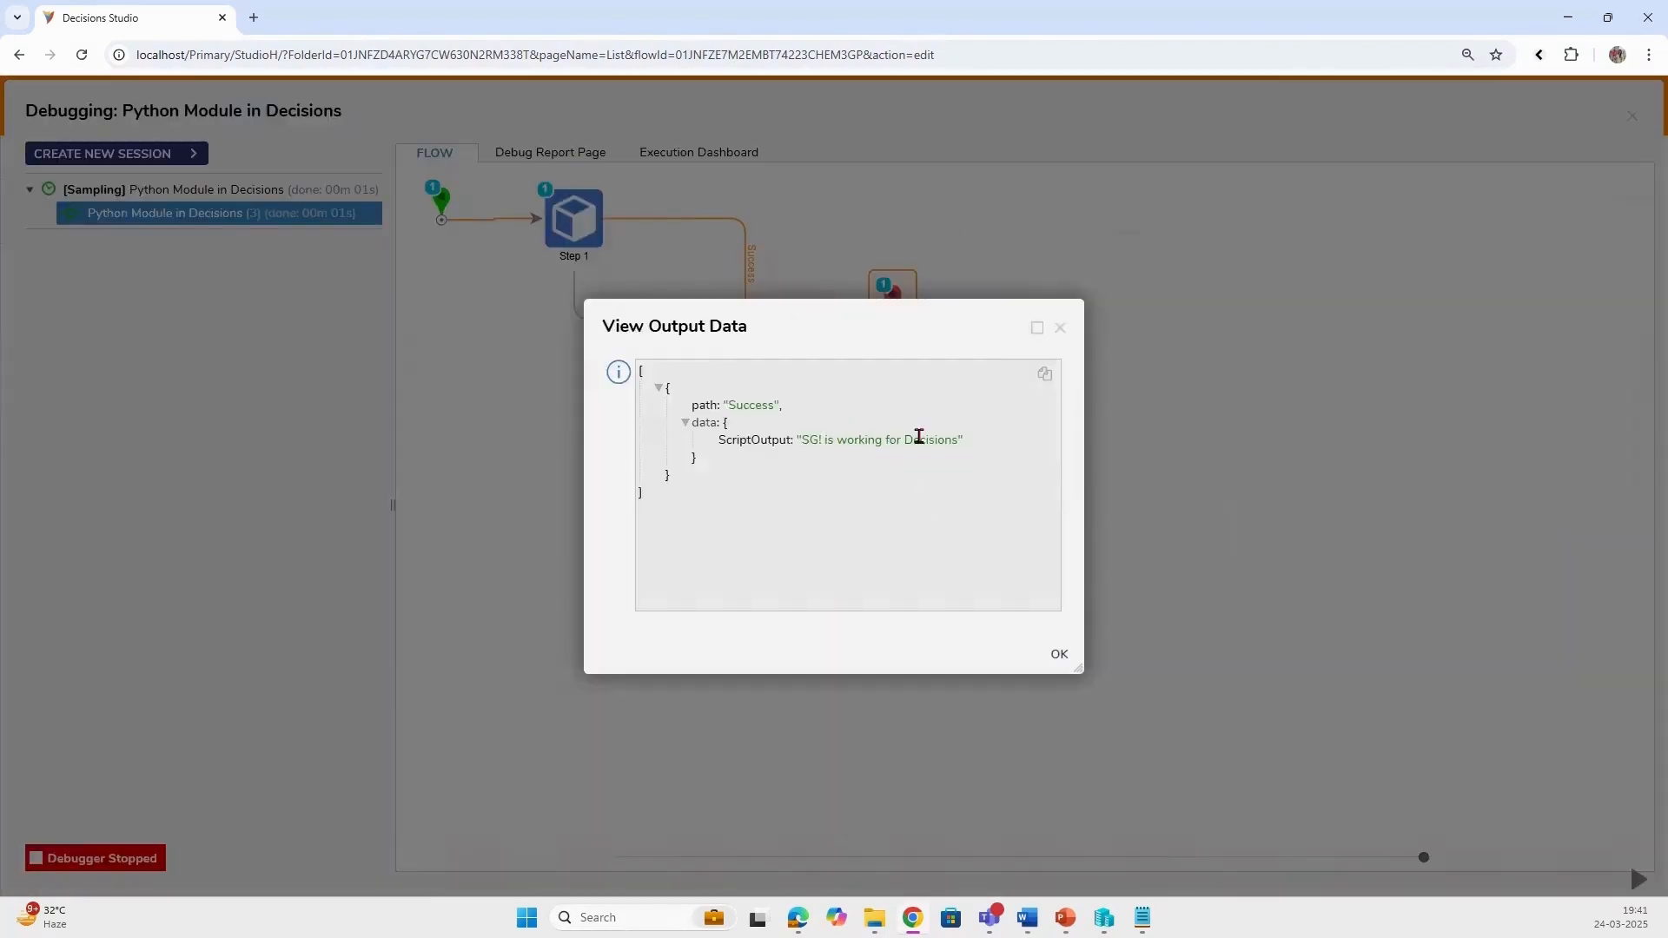
click(1058, 657)
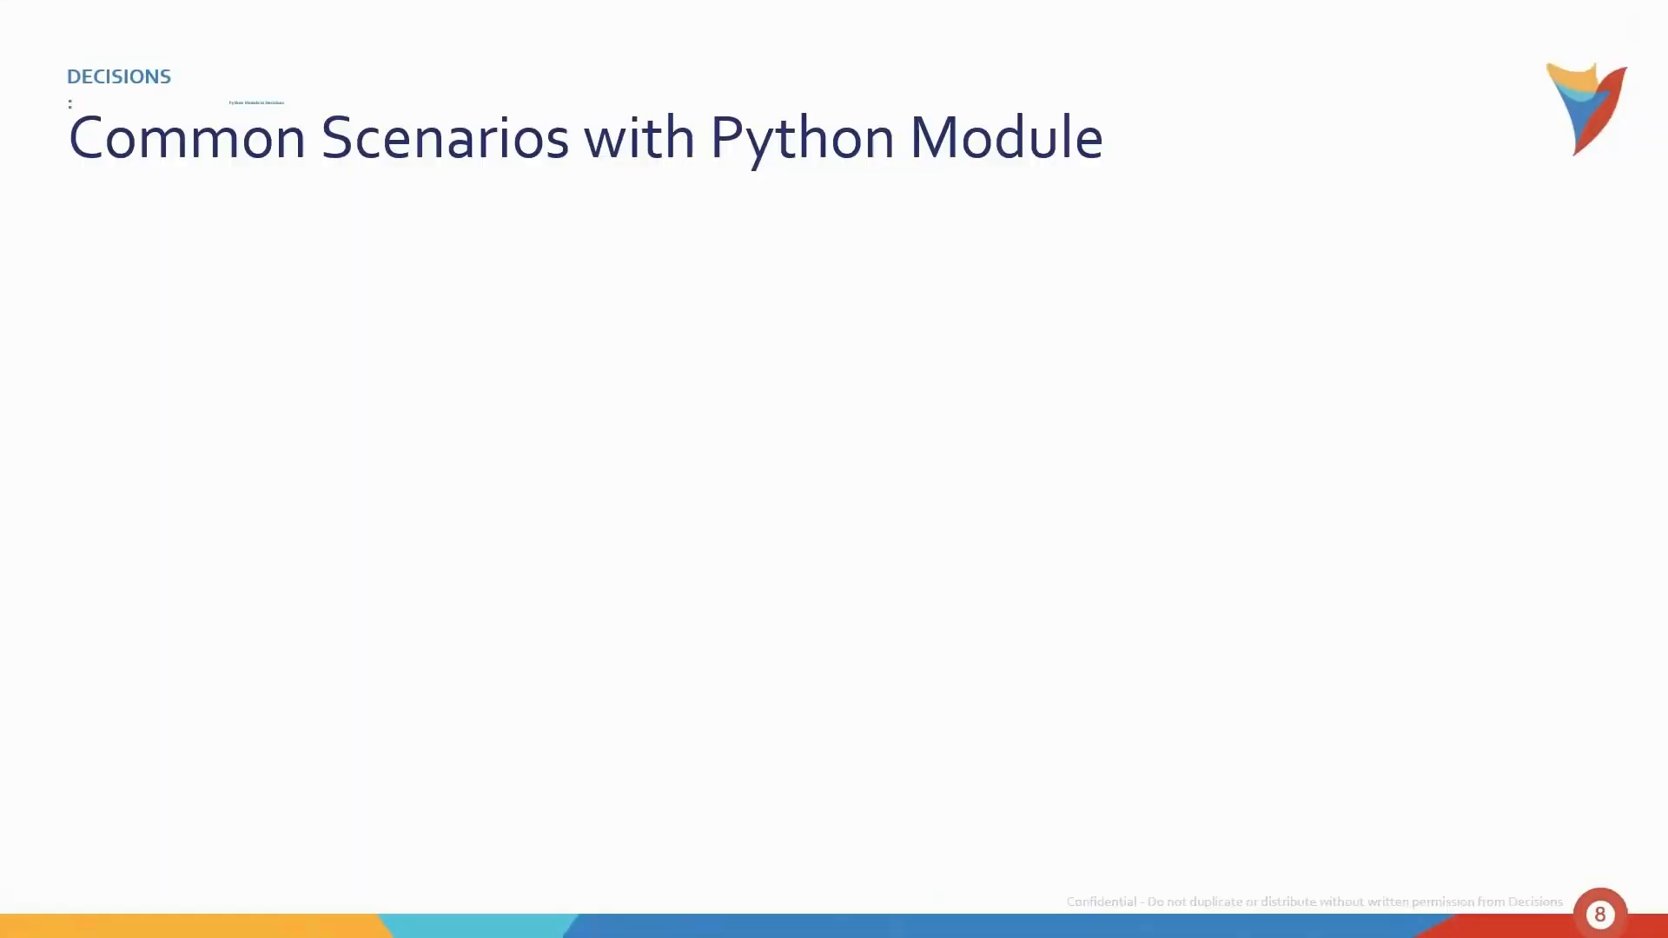